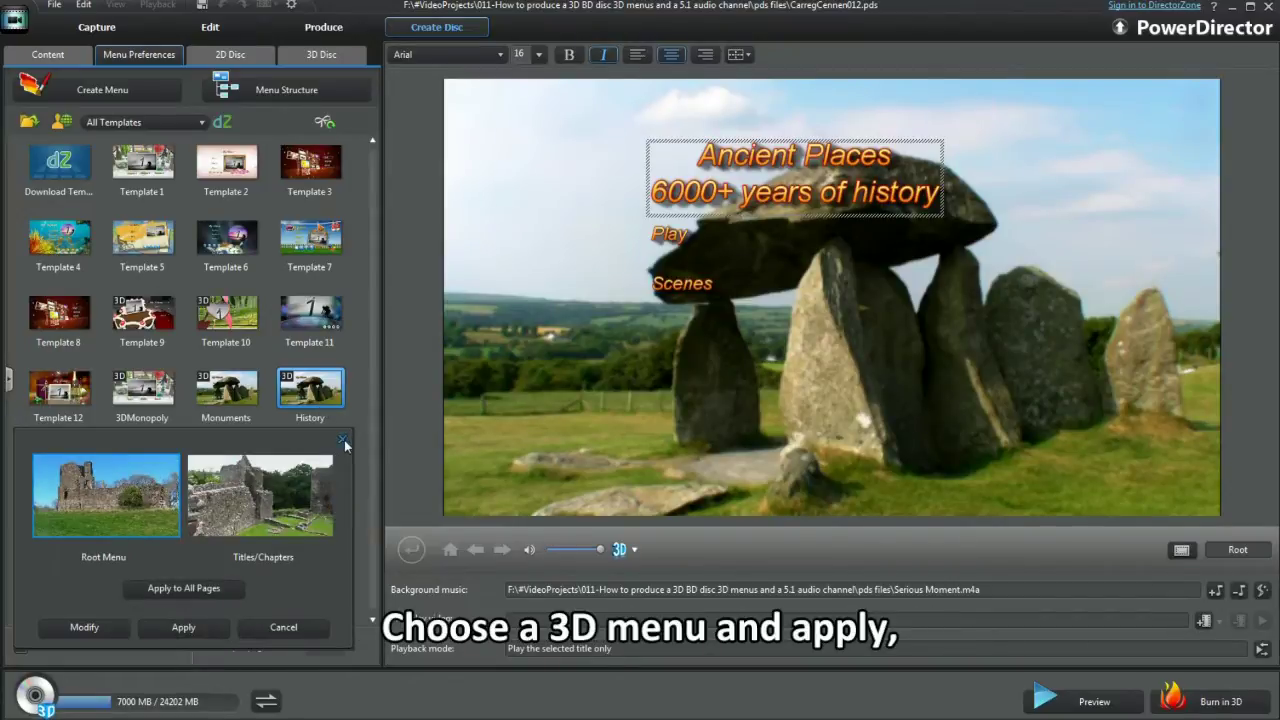
# Step: Apply the History 3D menu template to the 'Ancient Places' disc menu
pyautogui.click(343, 441)
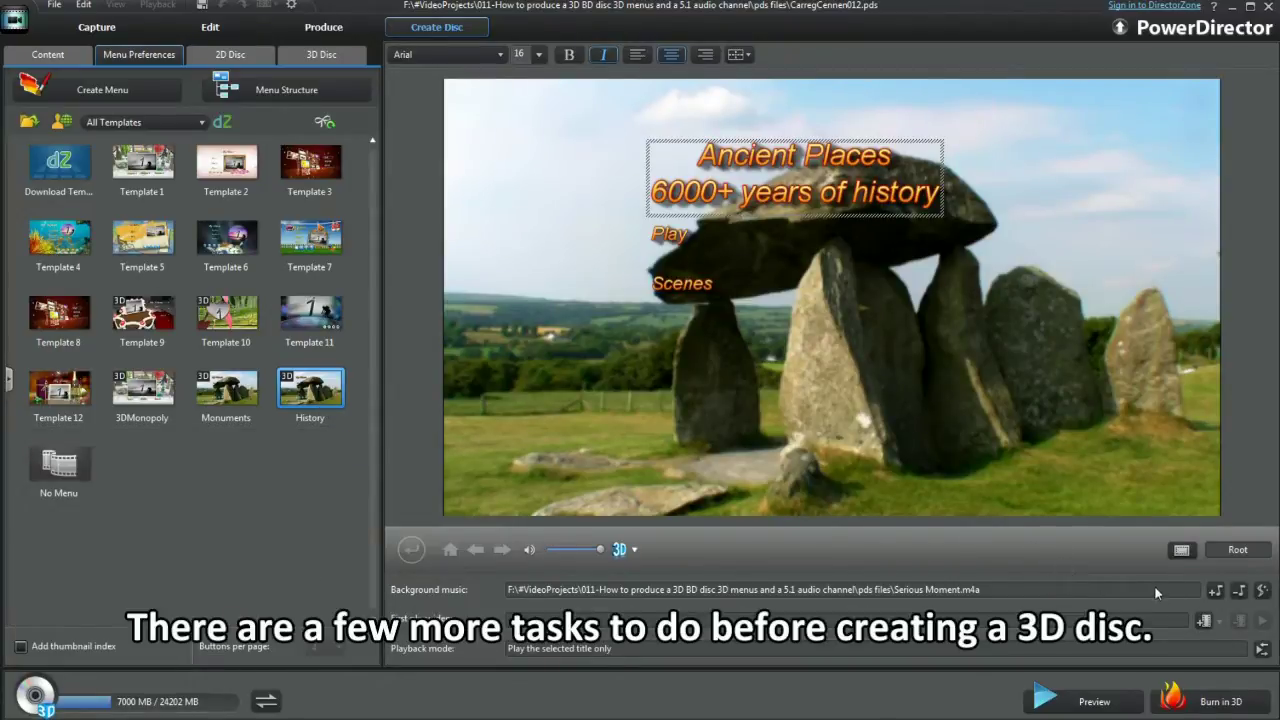
# Step: Load Serious Moment.m4a as menu background music and apply it to all pages
pyautogui.click(1215, 590)
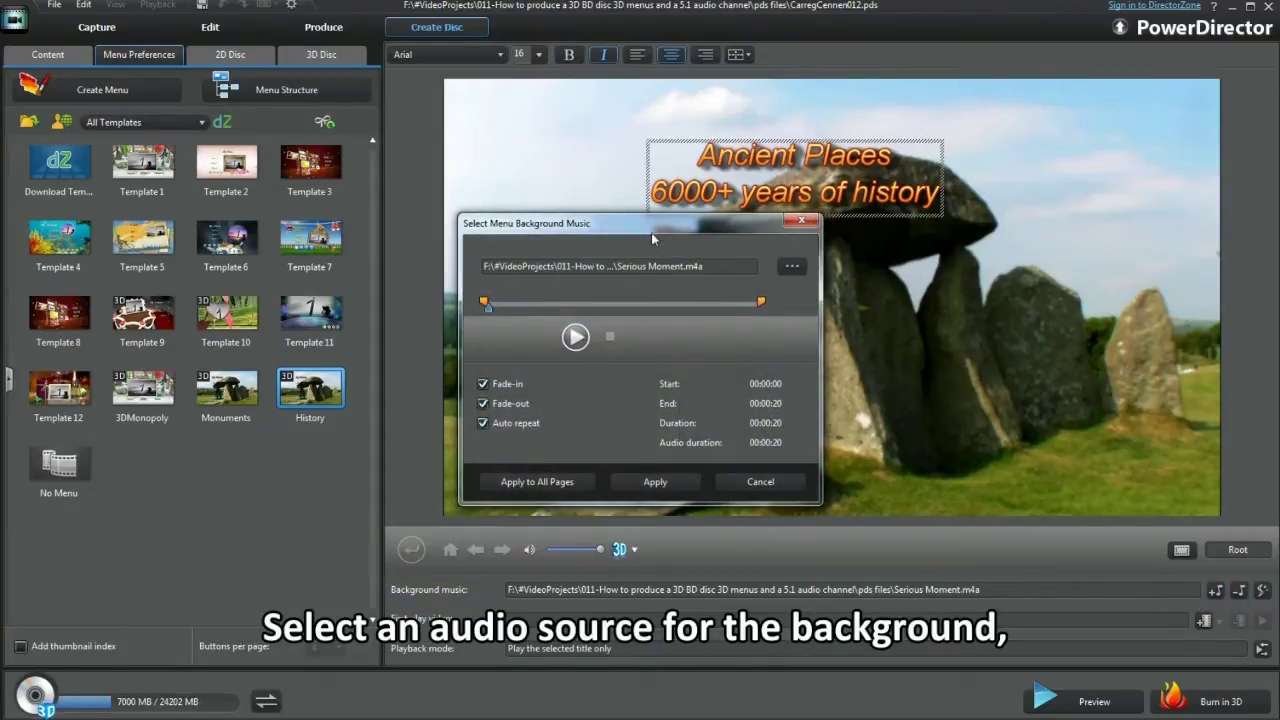
pyautogui.click(791, 266)
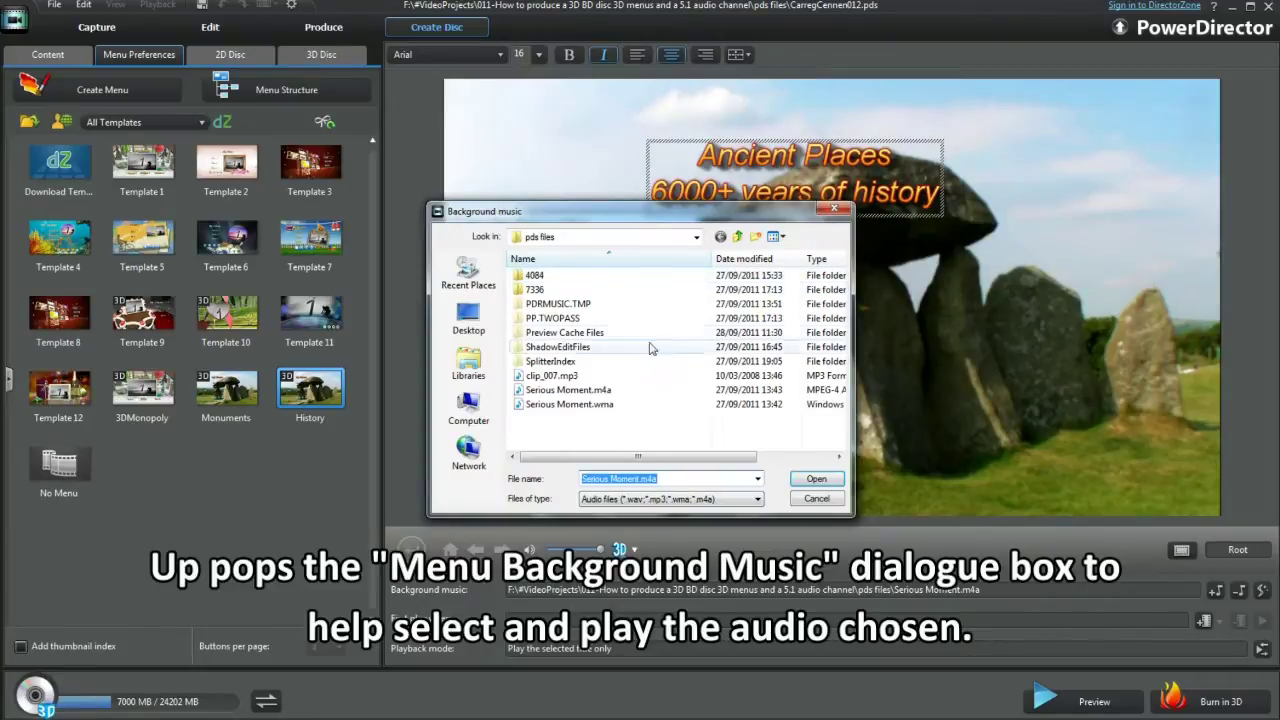
pyautogui.click(816, 479)
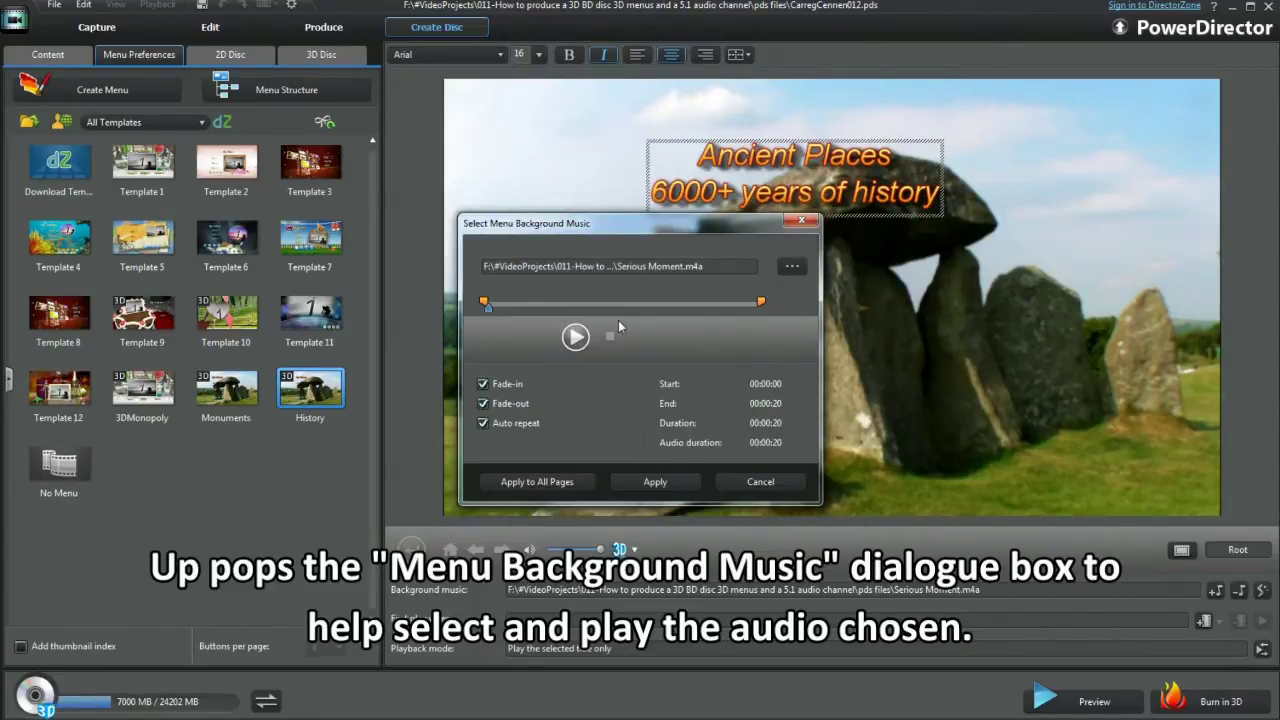
pyautogui.click(530, 486)
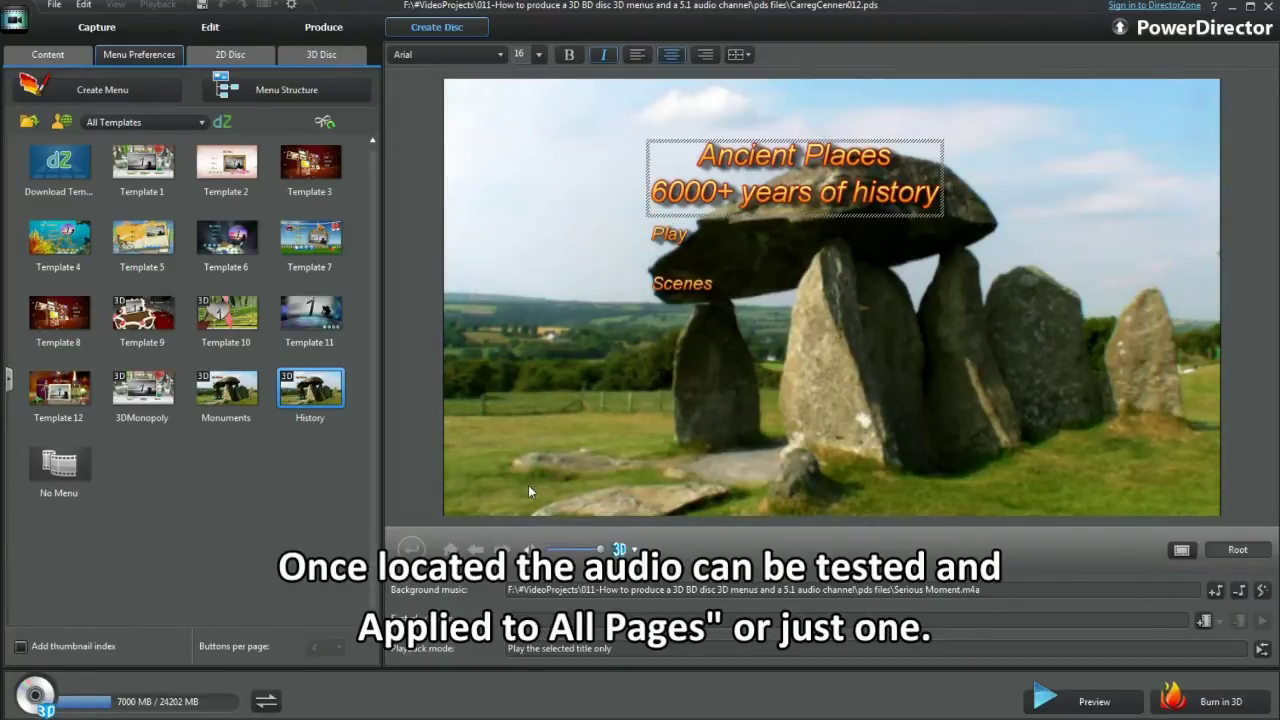
# Step: Use SmartSound's African Choir, Diamonds variation, as background music on all menu pages
pyautogui.click(1262, 591)
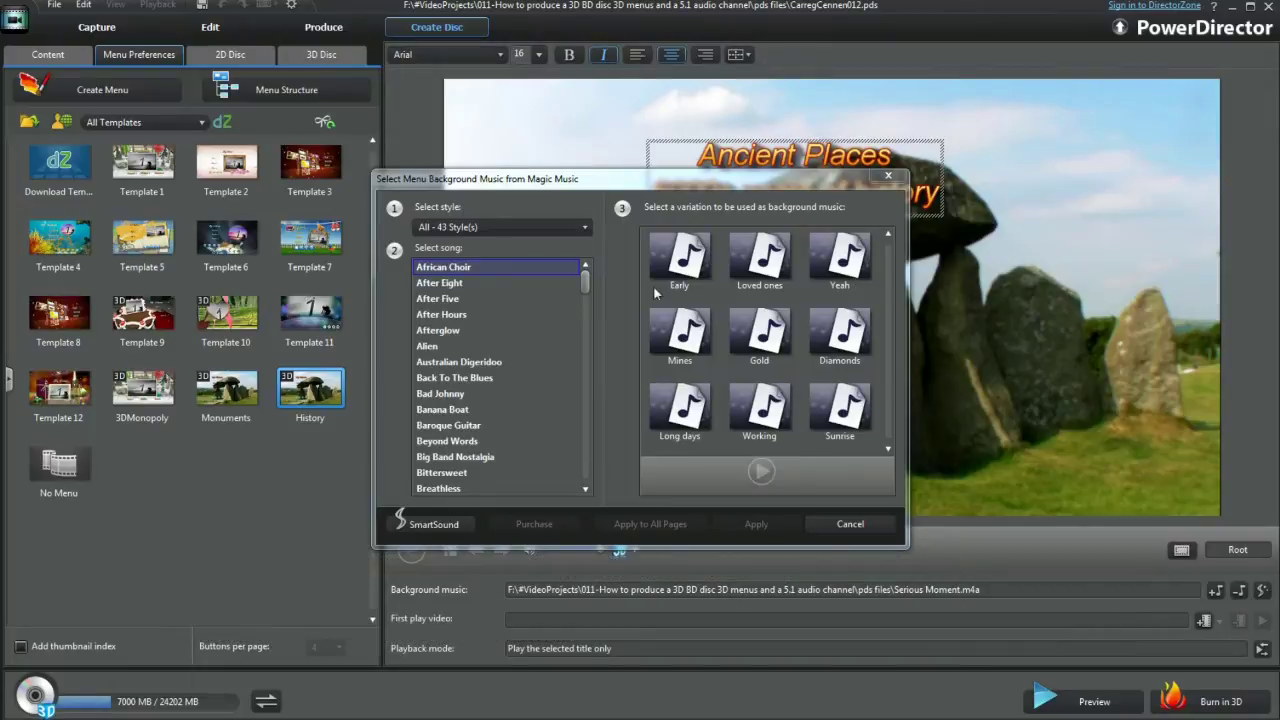
pyautogui.click(852, 350)
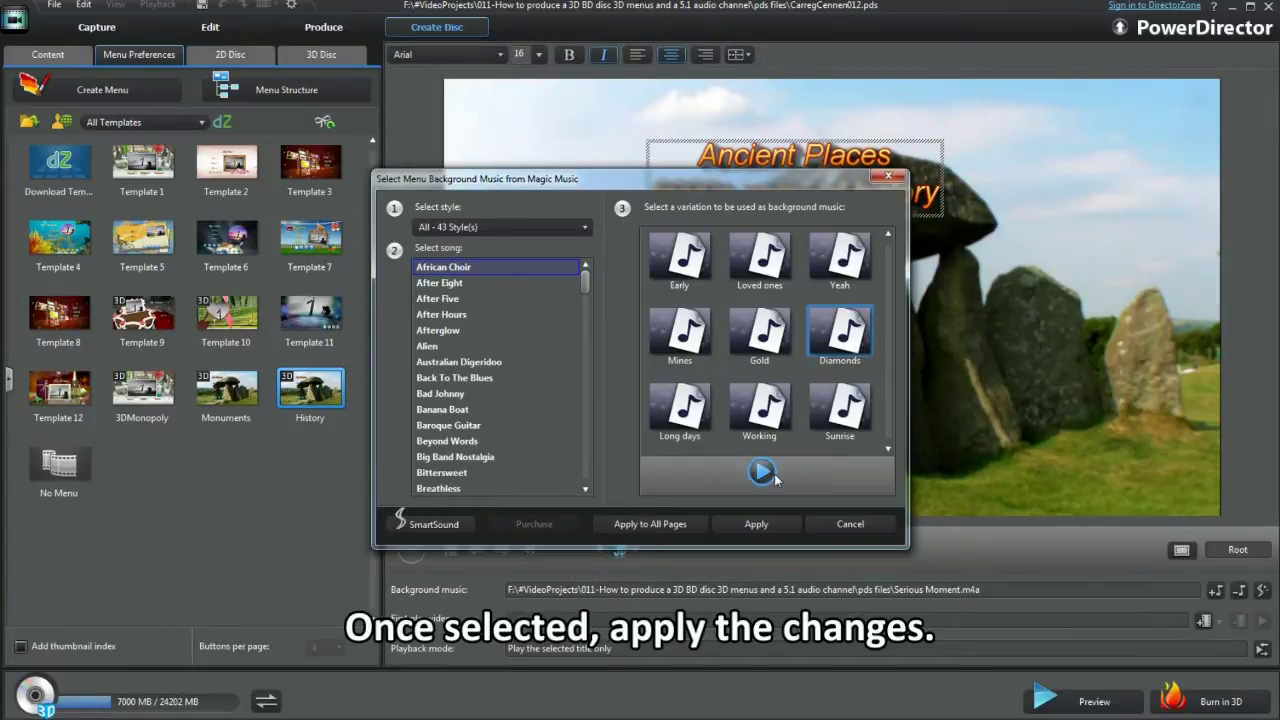
pyautogui.click(666, 527)
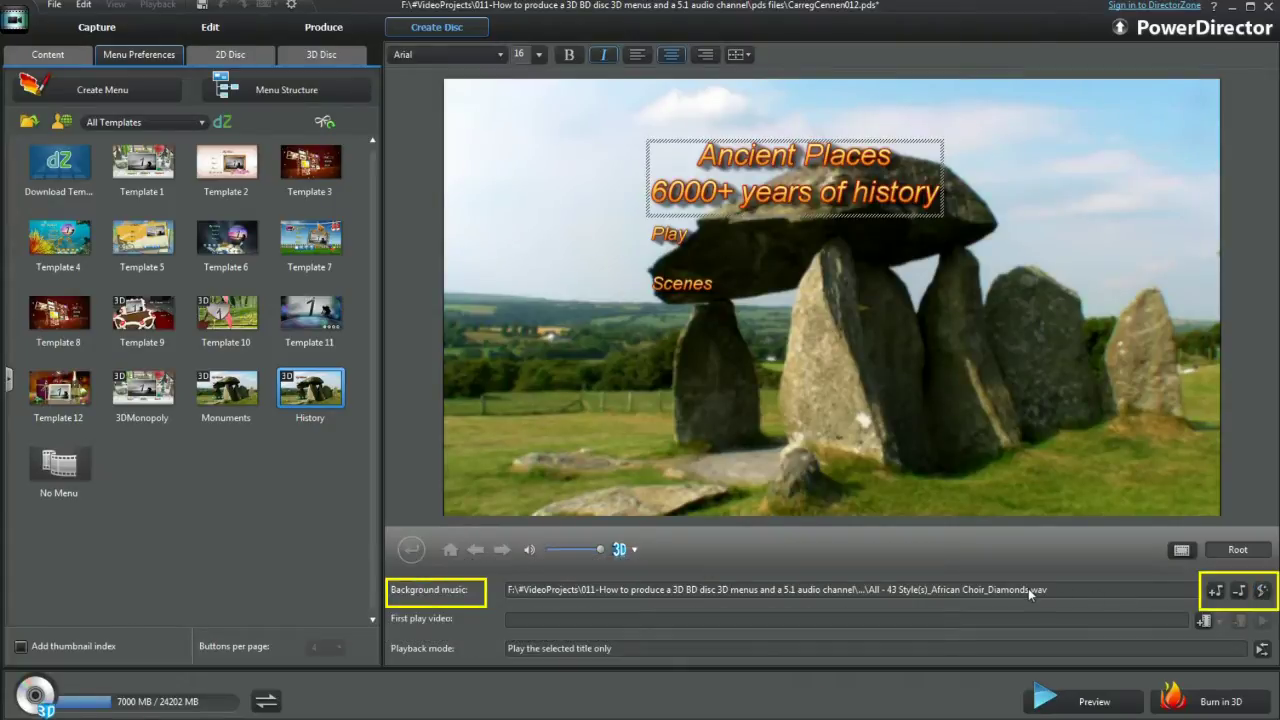
# Step: Reload Serious Moment.m4a from the pds files folder as menu background music
pyautogui.click(1217, 592)
pyautogui.click(788, 267)
pyautogui.moveTo(565, 294)
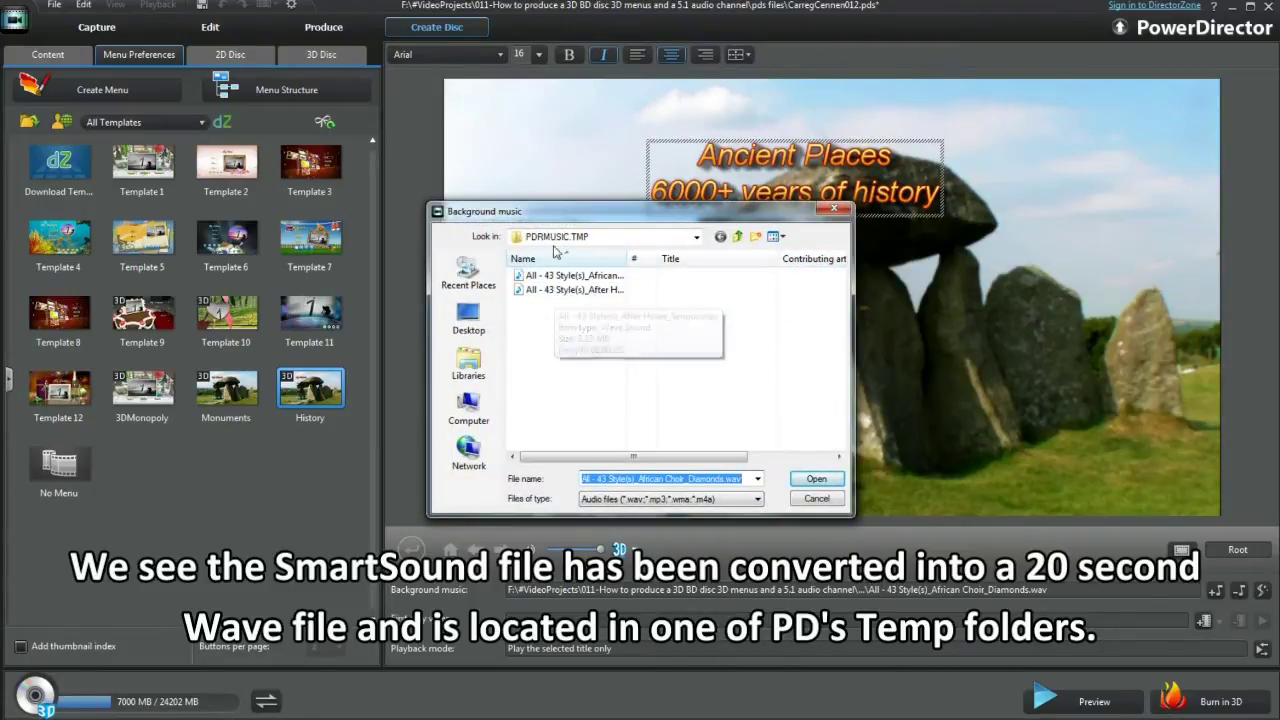
pyautogui.click(737, 237)
pyautogui.click(594, 390)
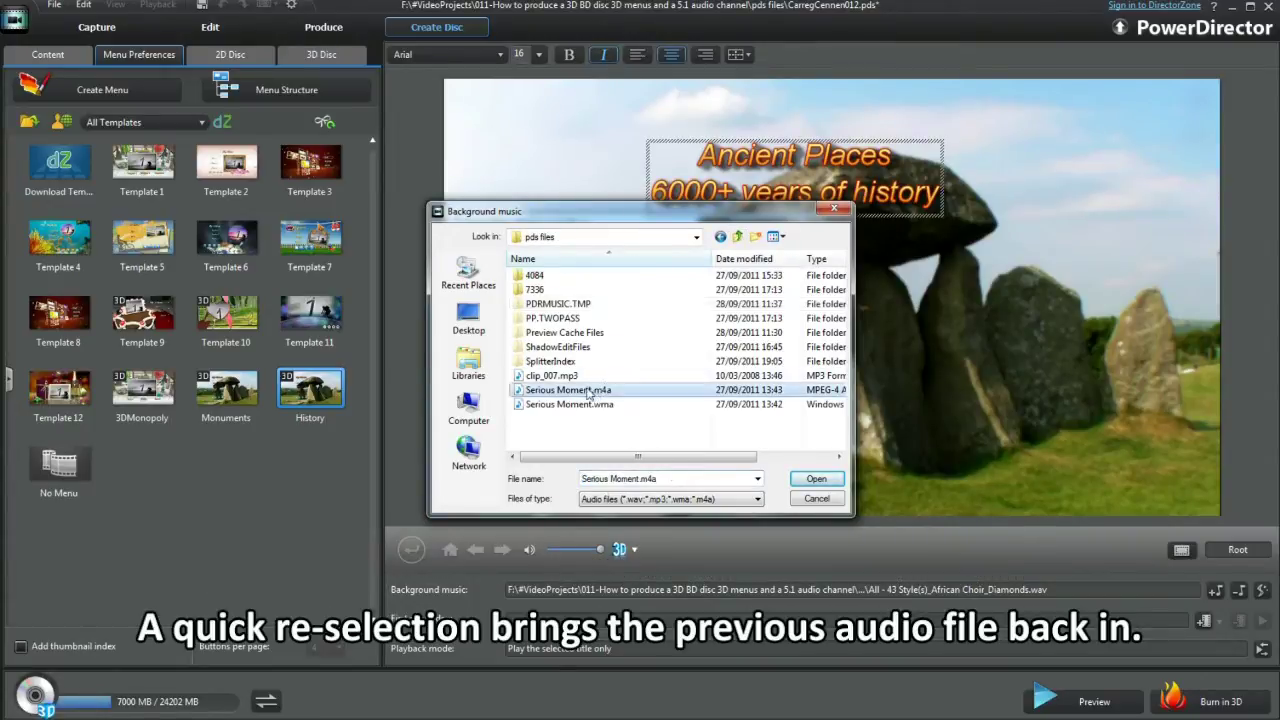
pyautogui.click(815, 480)
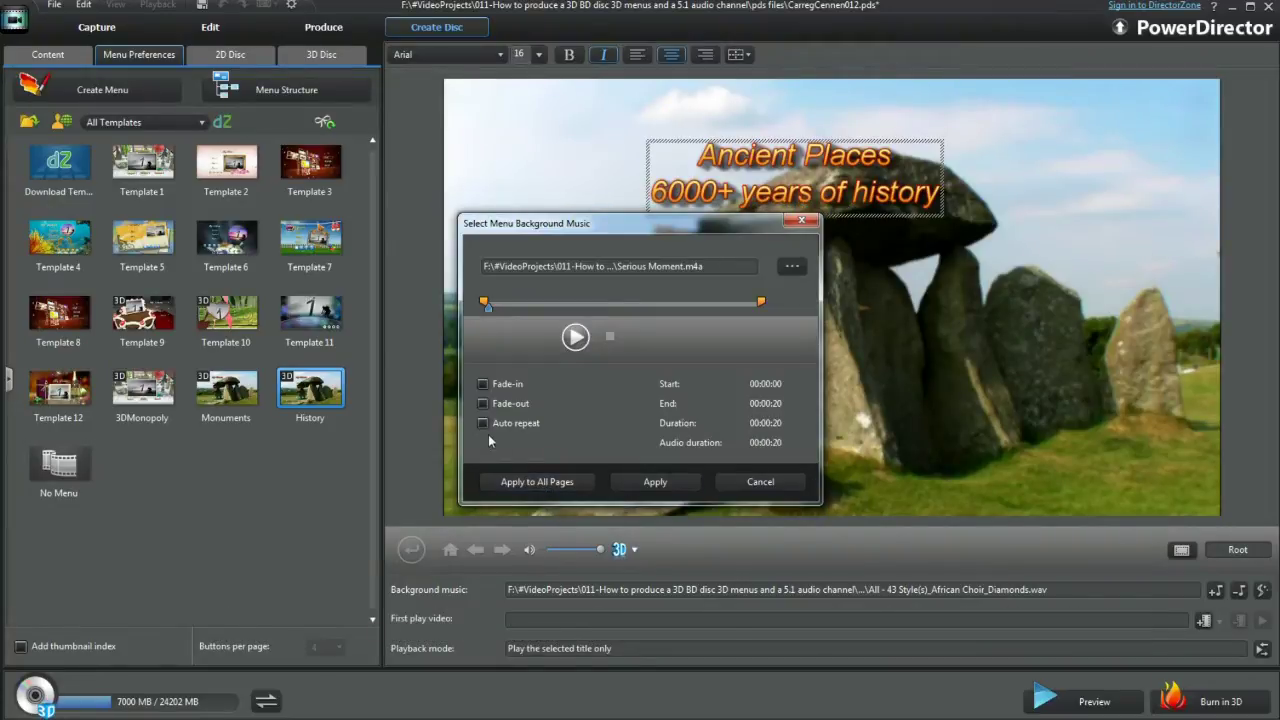
# Step: Enable fade-in and fade-out on the music and apply it to all pages
pyautogui.click(483, 403)
pyautogui.click(483, 384)
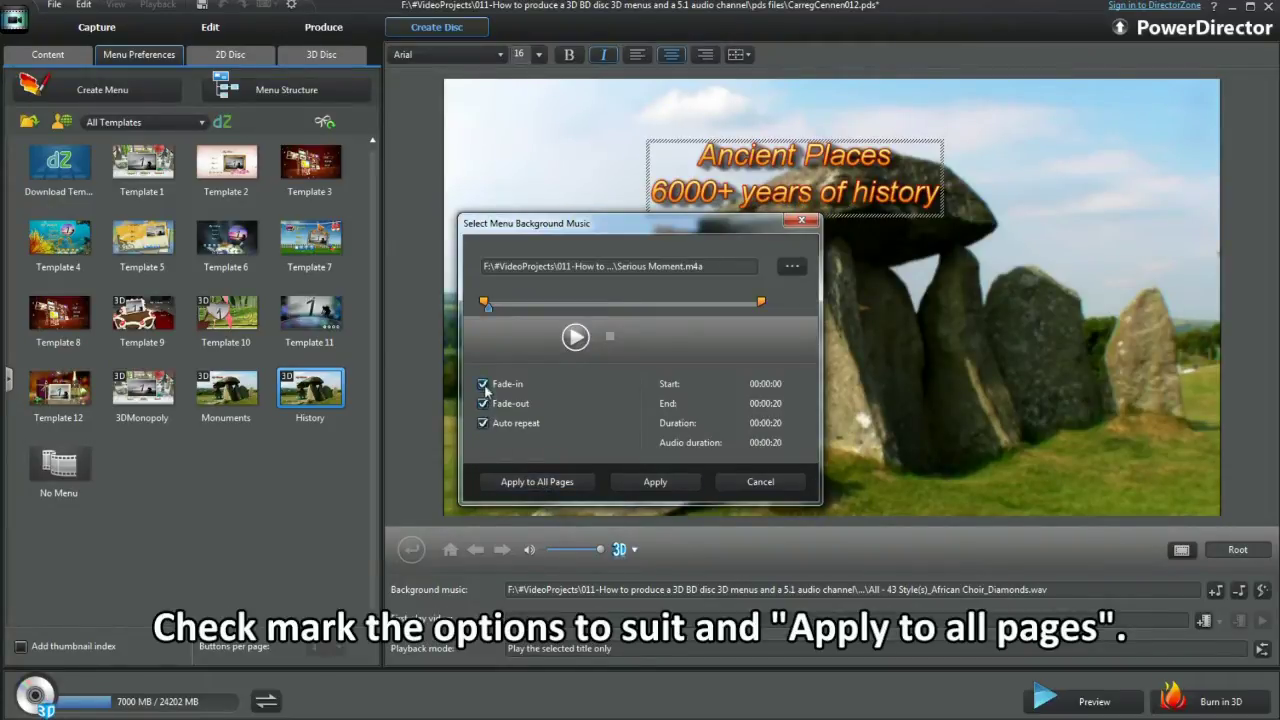
pyautogui.click(538, 482)
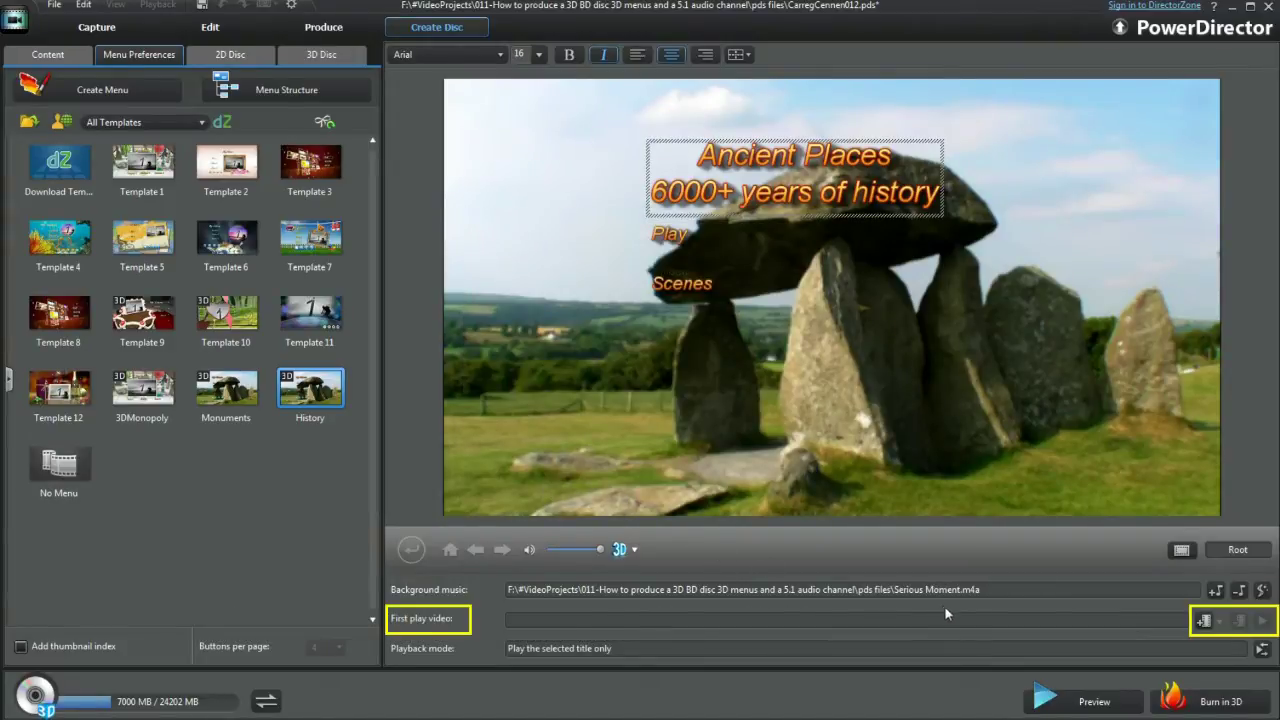
# Step: Set FirstPlay002.wmv as the disc's first play video and open playback mode settings
pyautogui.click(1204, 622)
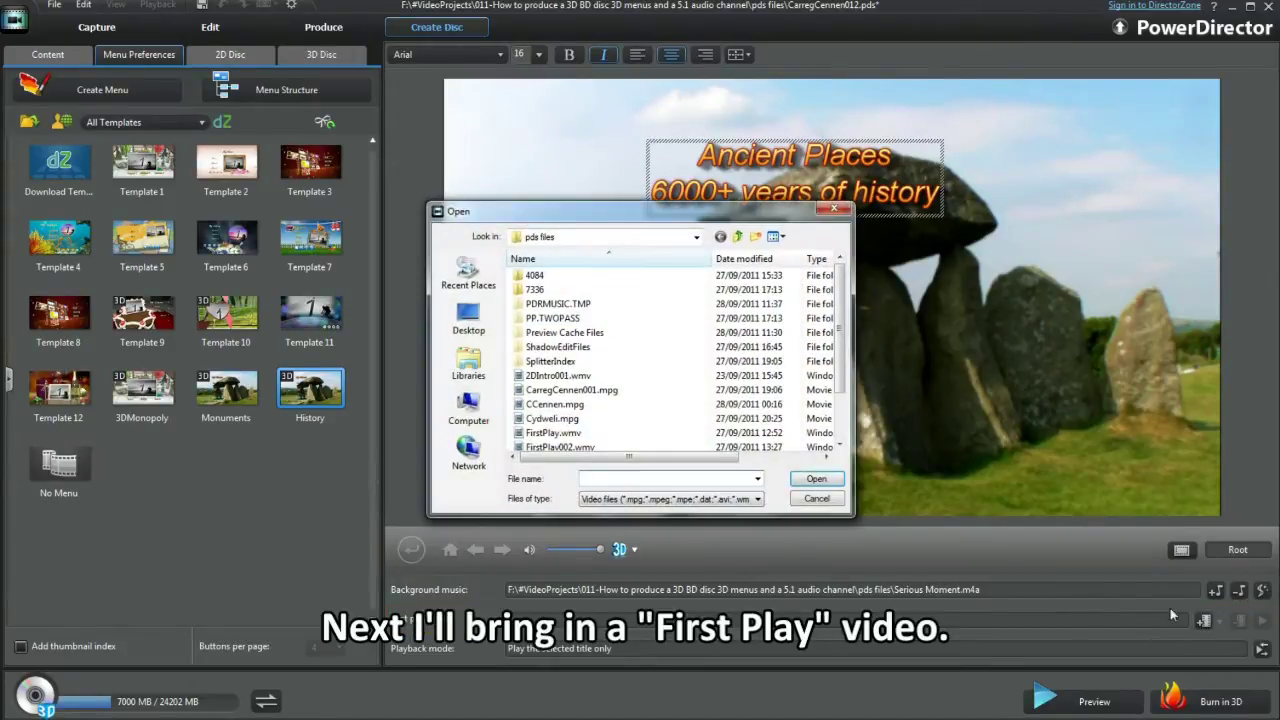
pyautogui.click(590, 447)
pyautogui.click(815, 481)
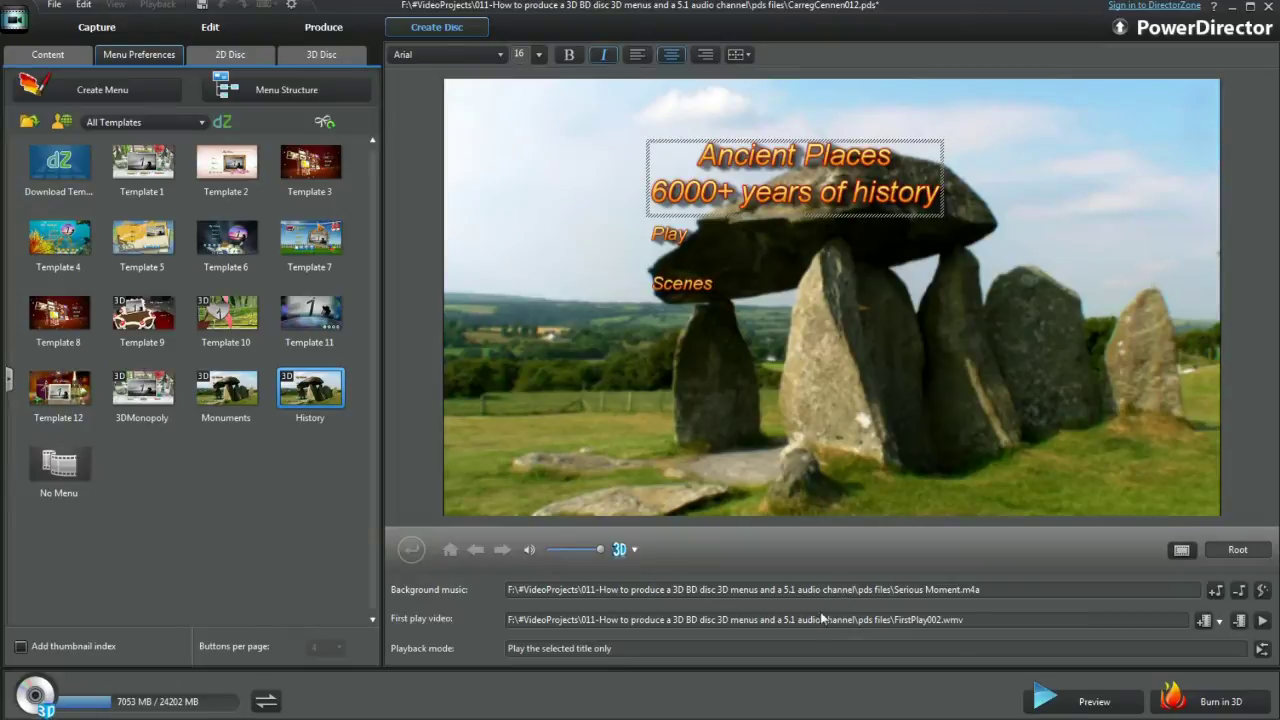
pyautogui.click(1262, 649)
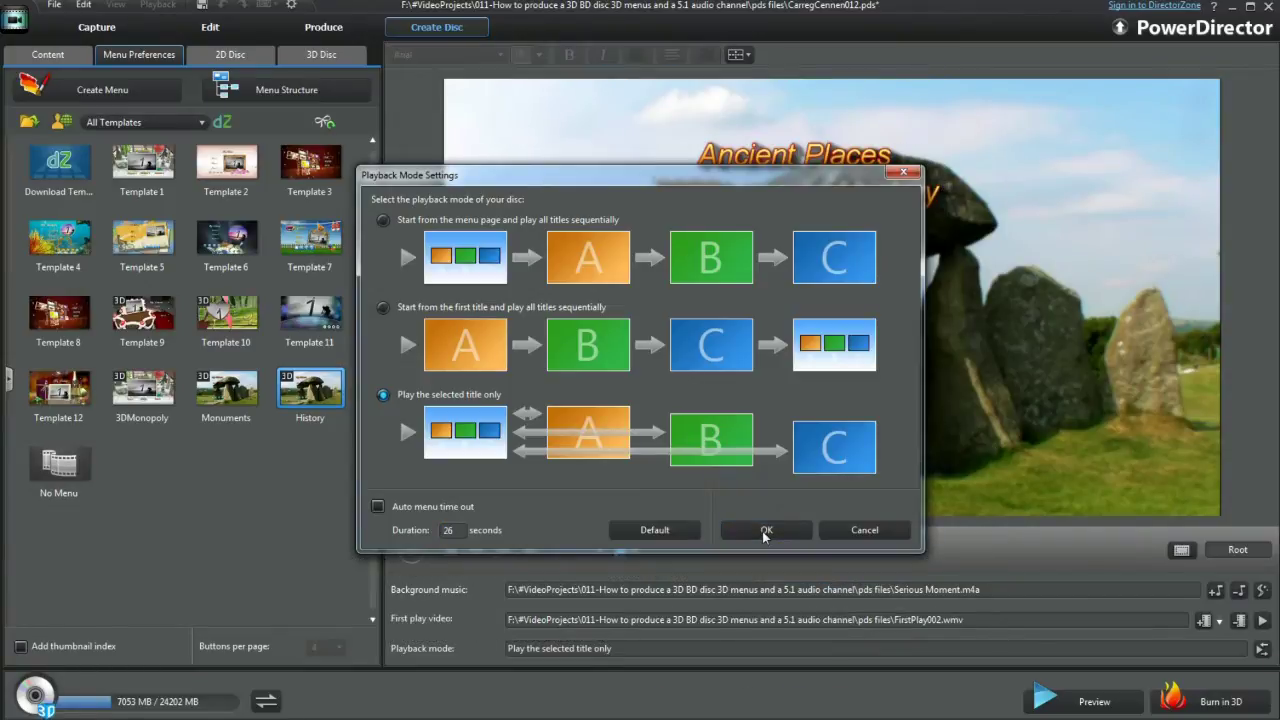
# Step: Keep 'Play the selected title only' playback mode and preview the first play video
pyautogui.click(765, 532)
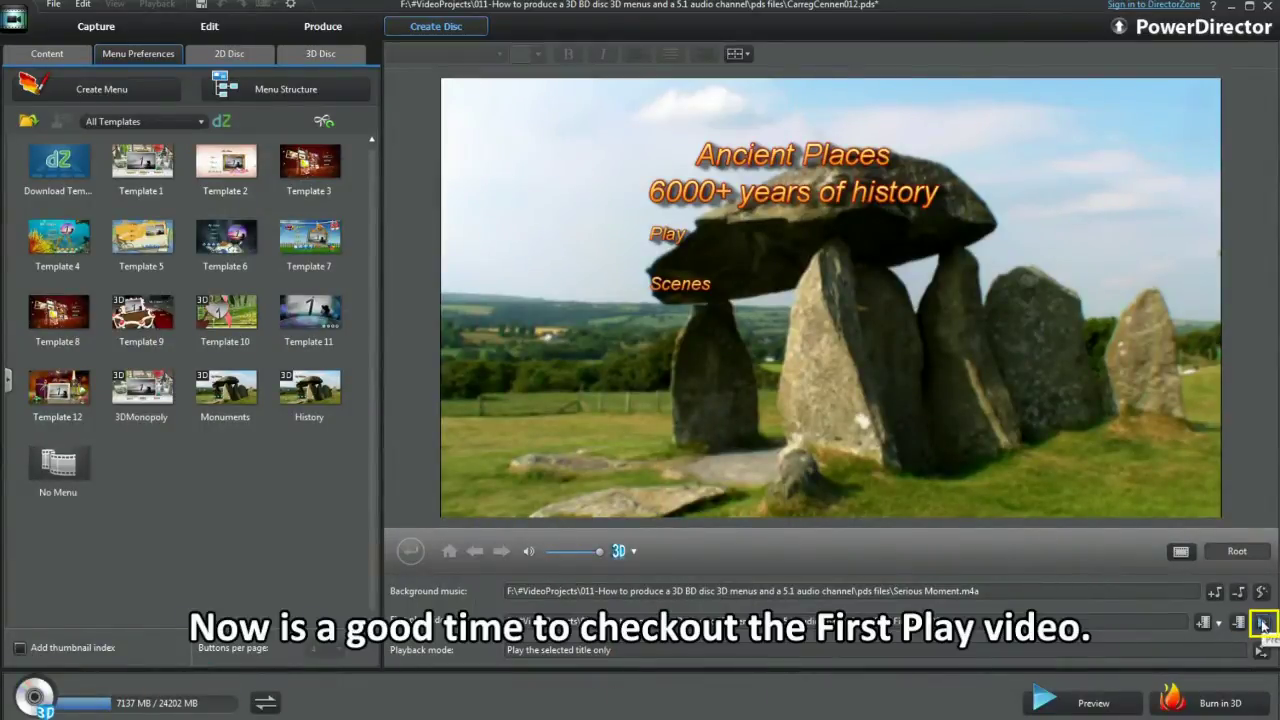
pyautogui.click(1261, 622)
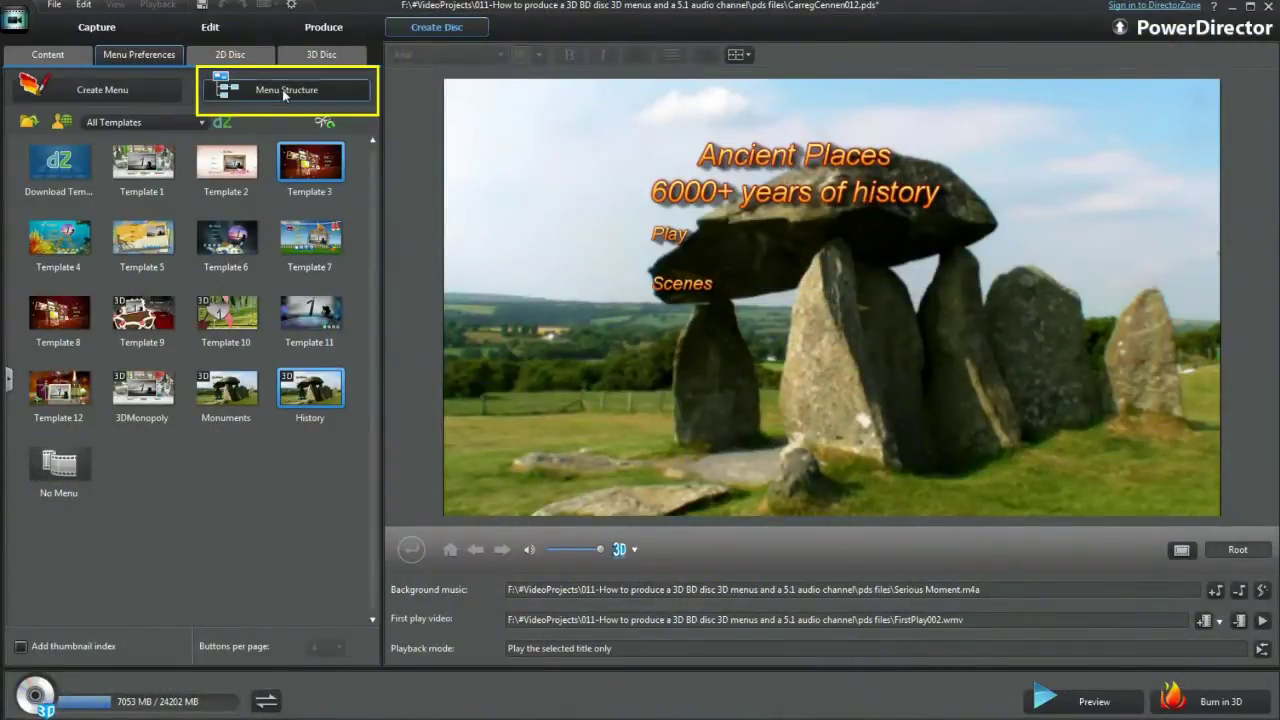
# Step: Show the menu tree: Ancient Places, Historic Places and its four scene titles
pyautogui.click(282, 89)
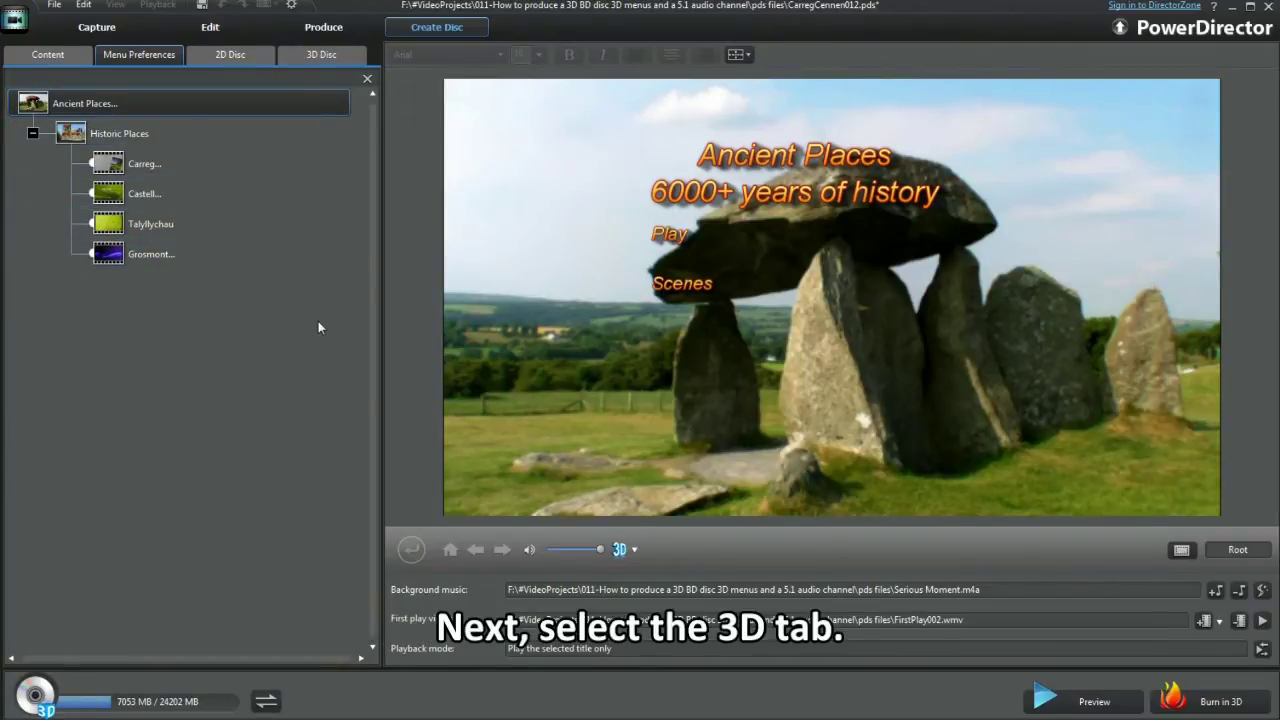
pyautogui.click(337, 56)
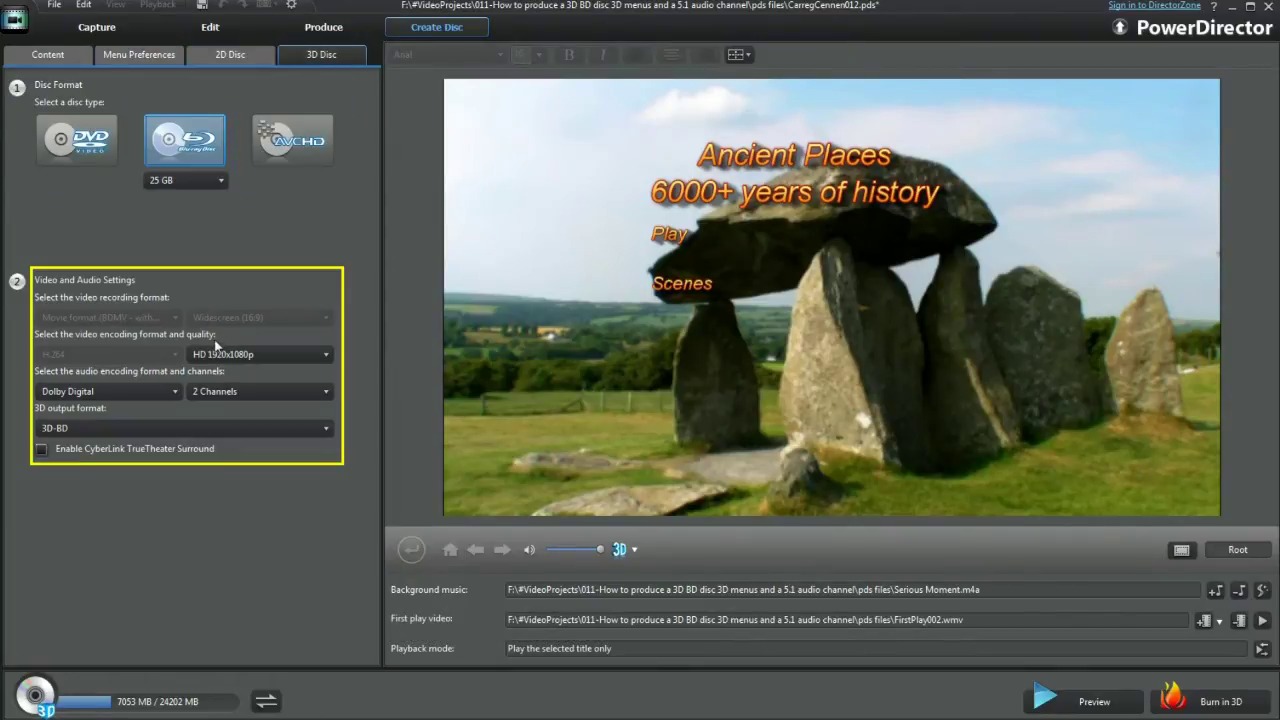
# Step: Set the 3D disc audio to Dolby Digital with 5.1 channels
pyautogui.click(327, 392)
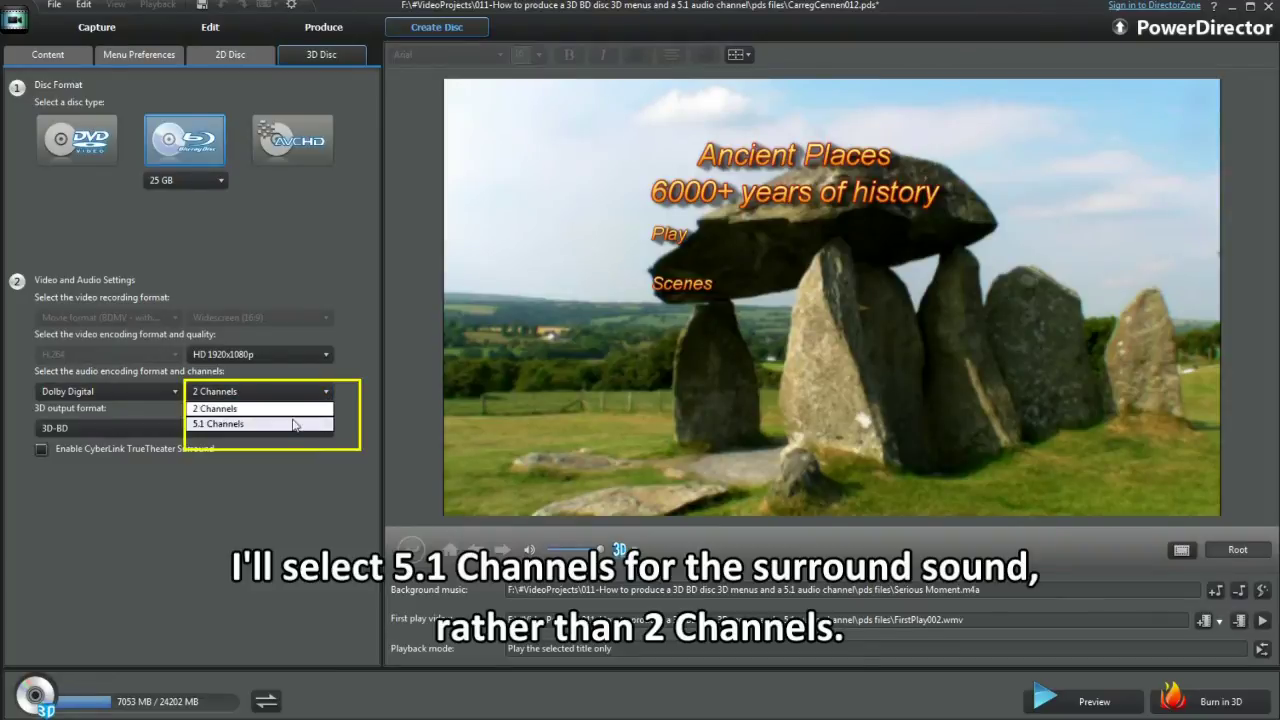
pyautogui.click(290, 425)
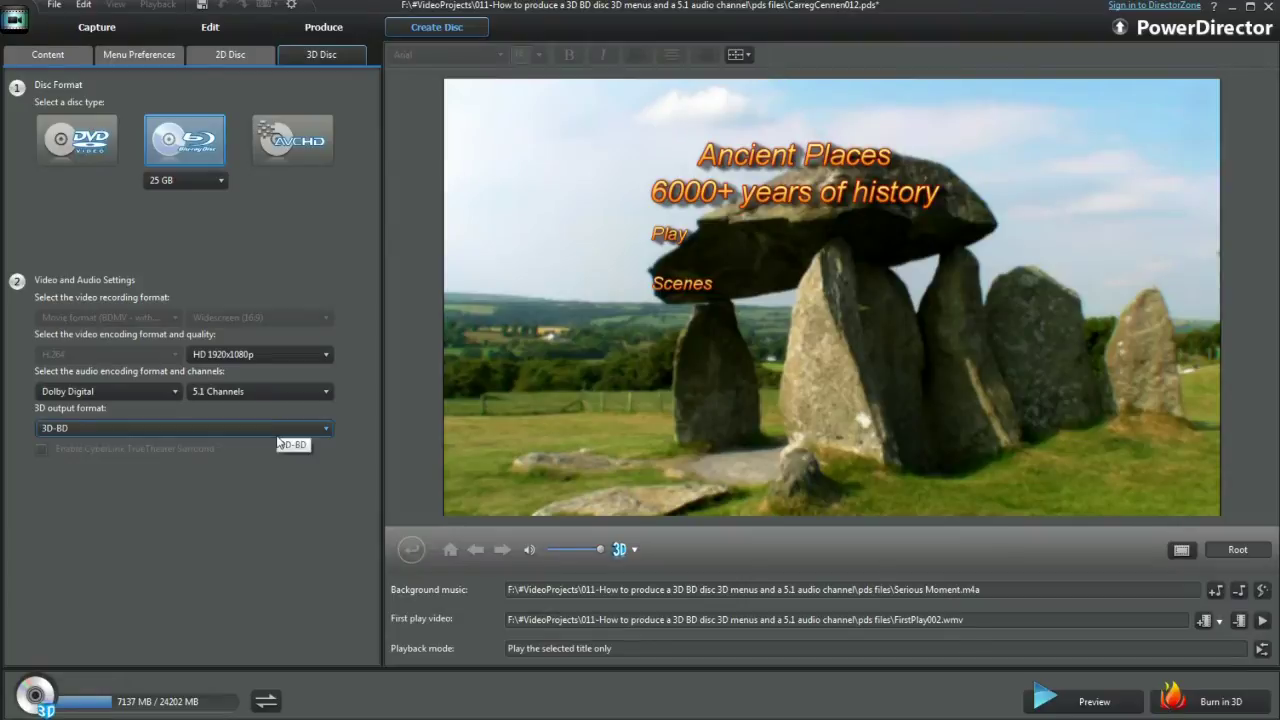
pyautogui.click(174, 391)
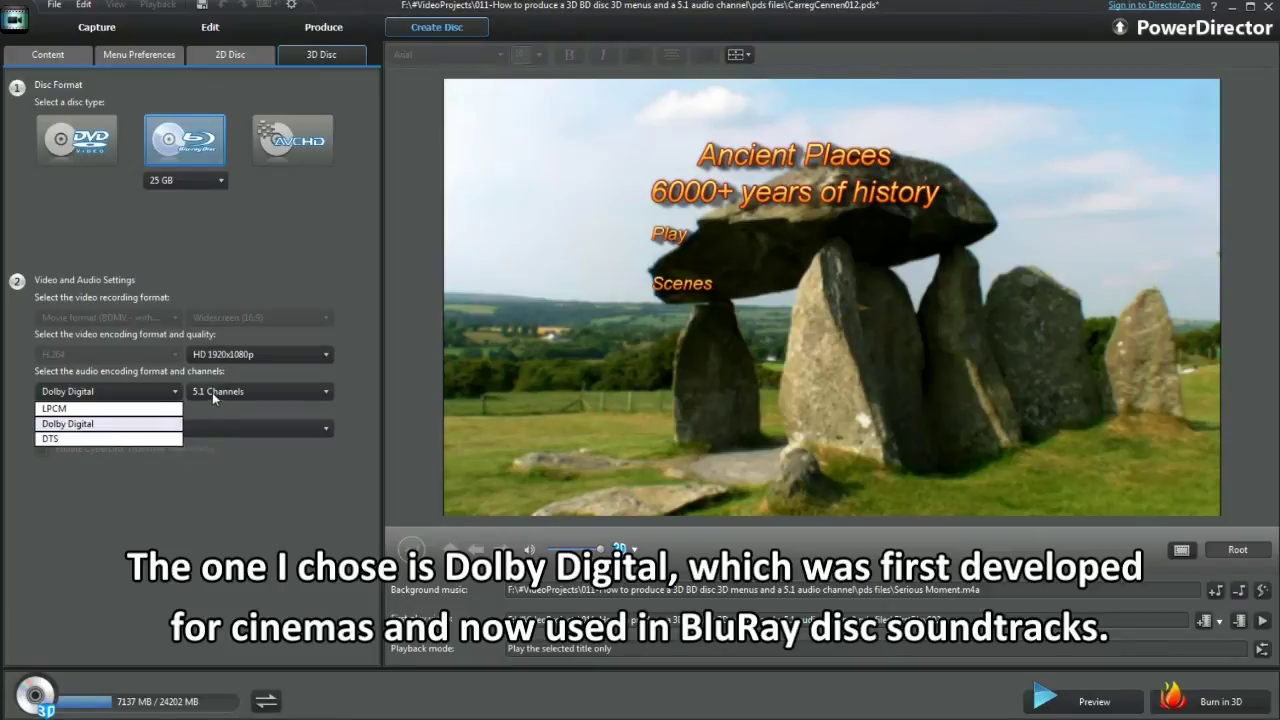
pyautogui.click(354, 379)
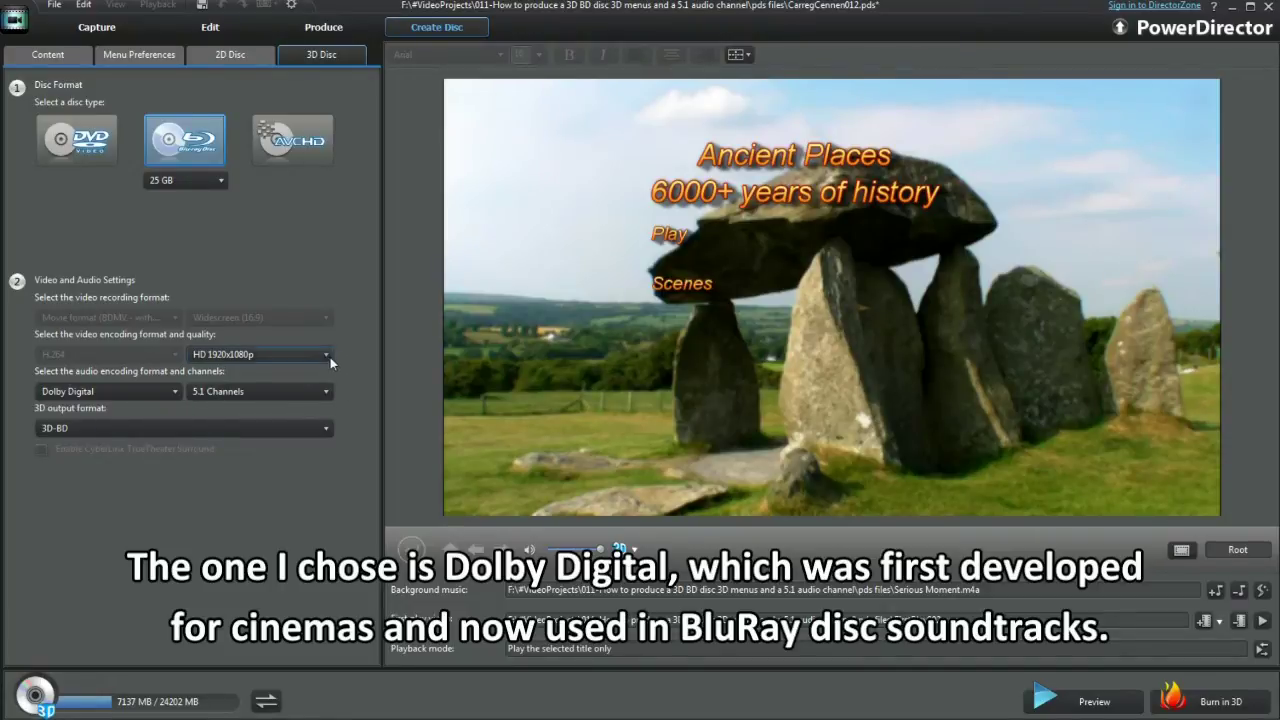
pyautogui.click(326, 356)
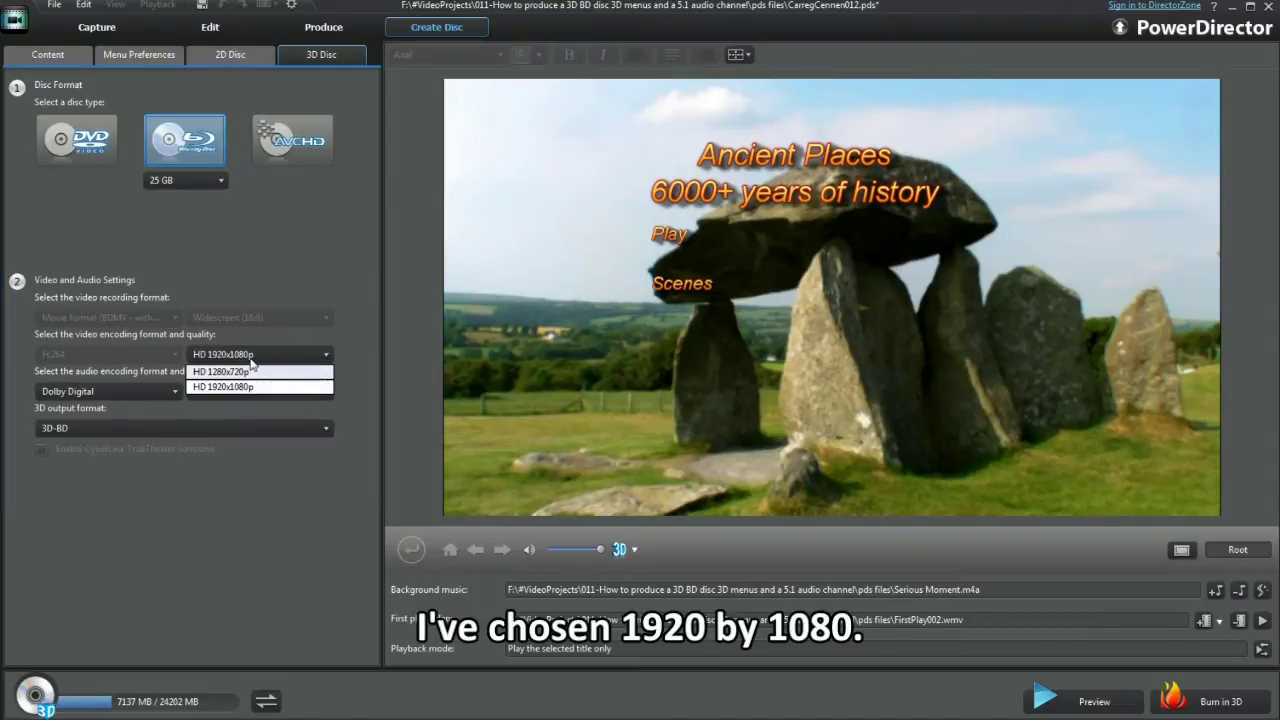
pyautogui.click(366, 359)
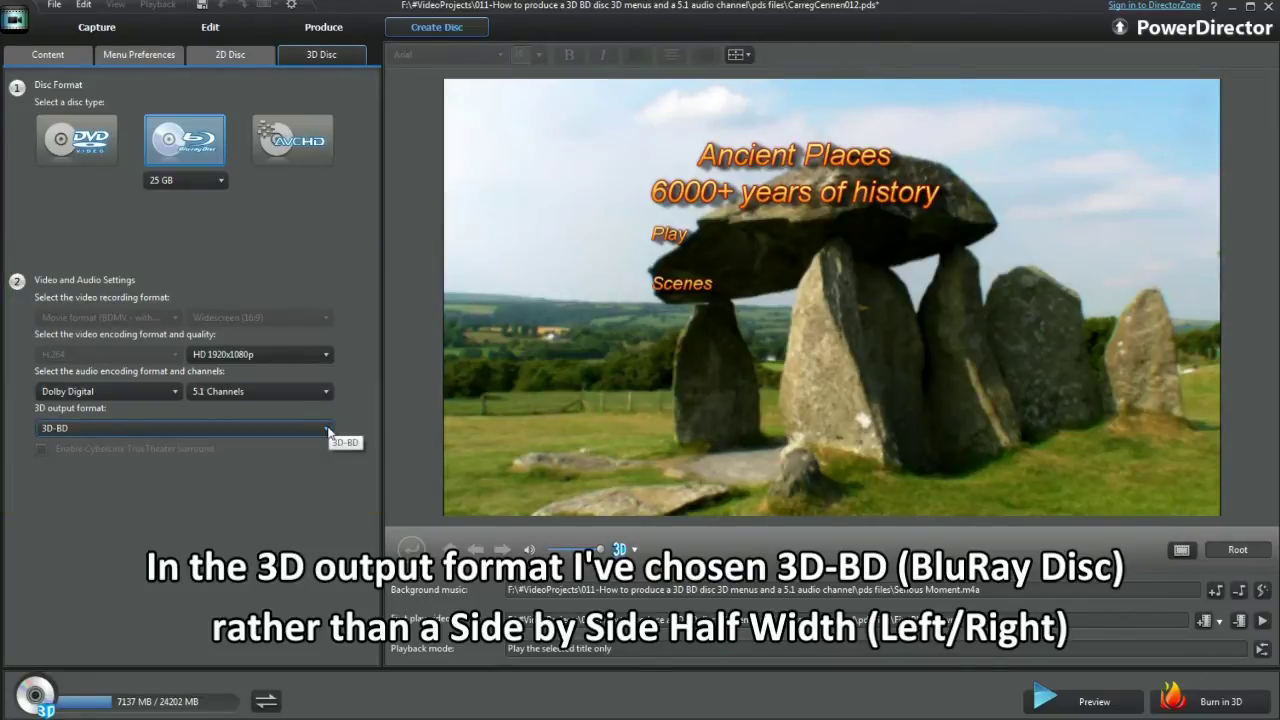
pyautogui.click(329, 433)
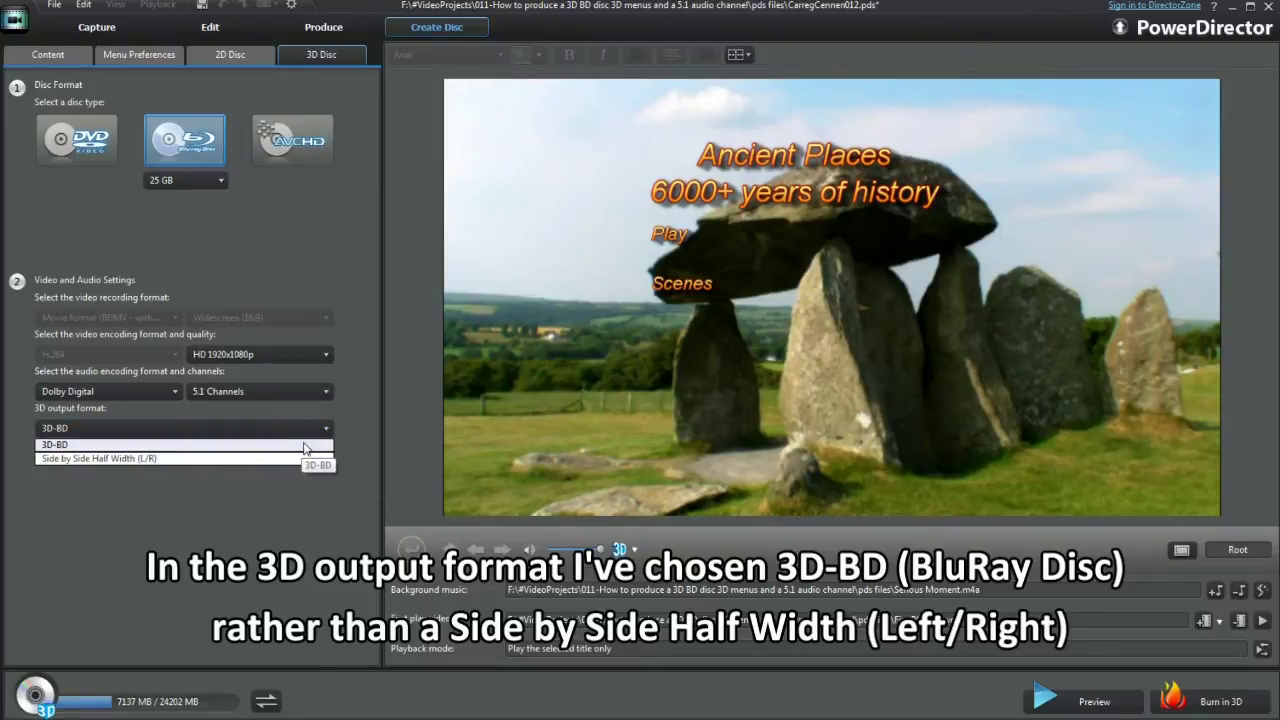
pyautogui.click(369, 438)
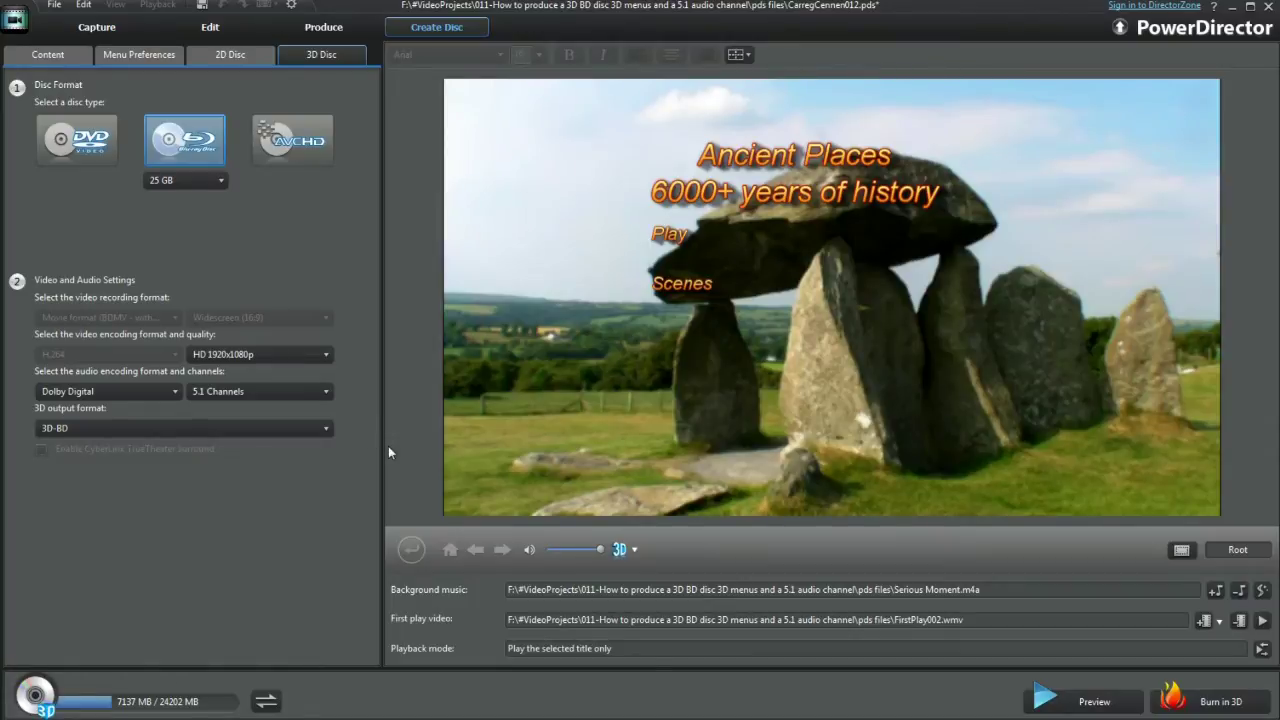
# Step: Start the 3D burn setup and set the disc volume label to 'Ancient Places 1'
pyautogui.click(1203, 704)
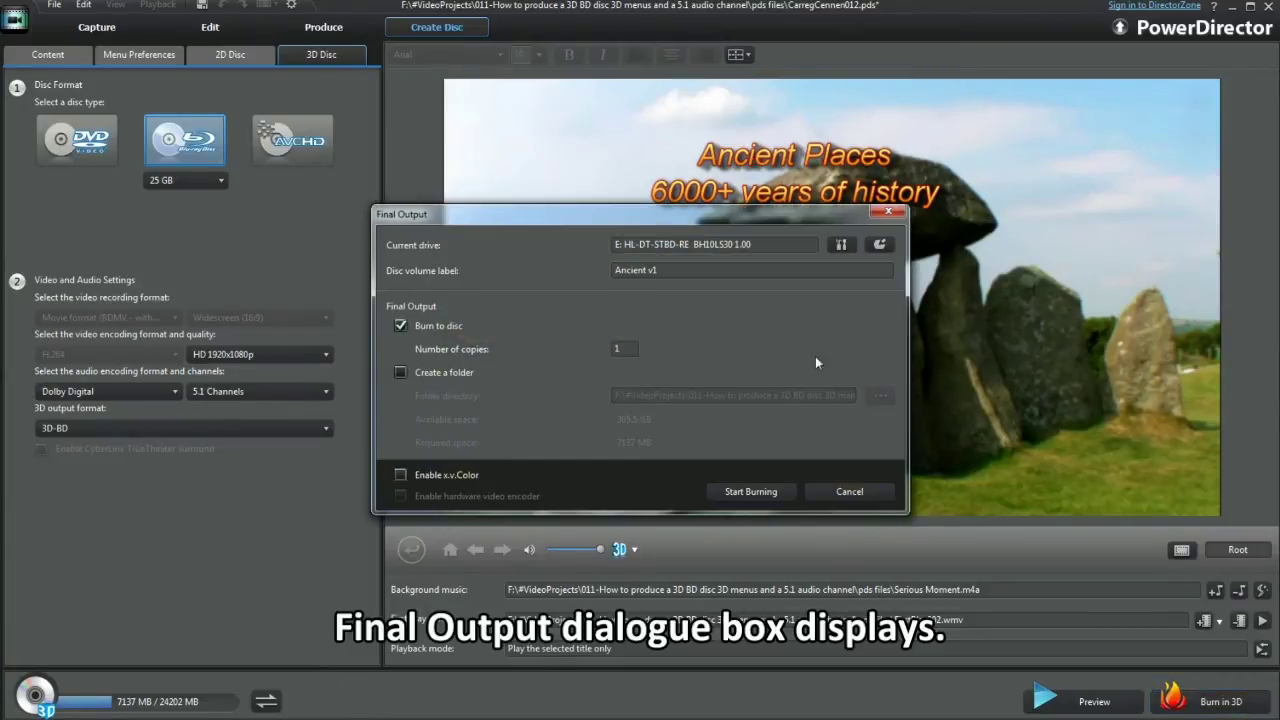
pyautogui.click(653, 270)
pyautogui.write('Ancient v1')
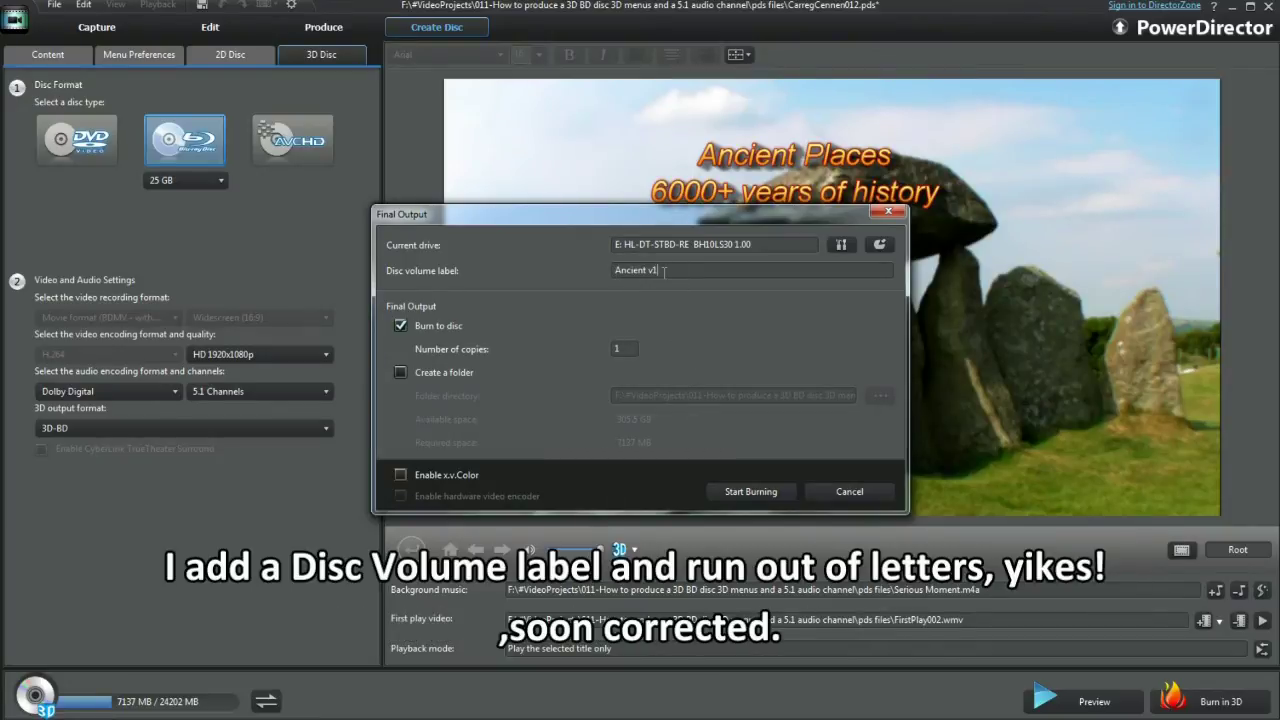
pyautogui.press('BackSpace')
pyautogui.write('Places 1')
# Step: Keep the current recording drive and 2.3 recording speed in the drive burn settings
pyautogui.click(841, 246)
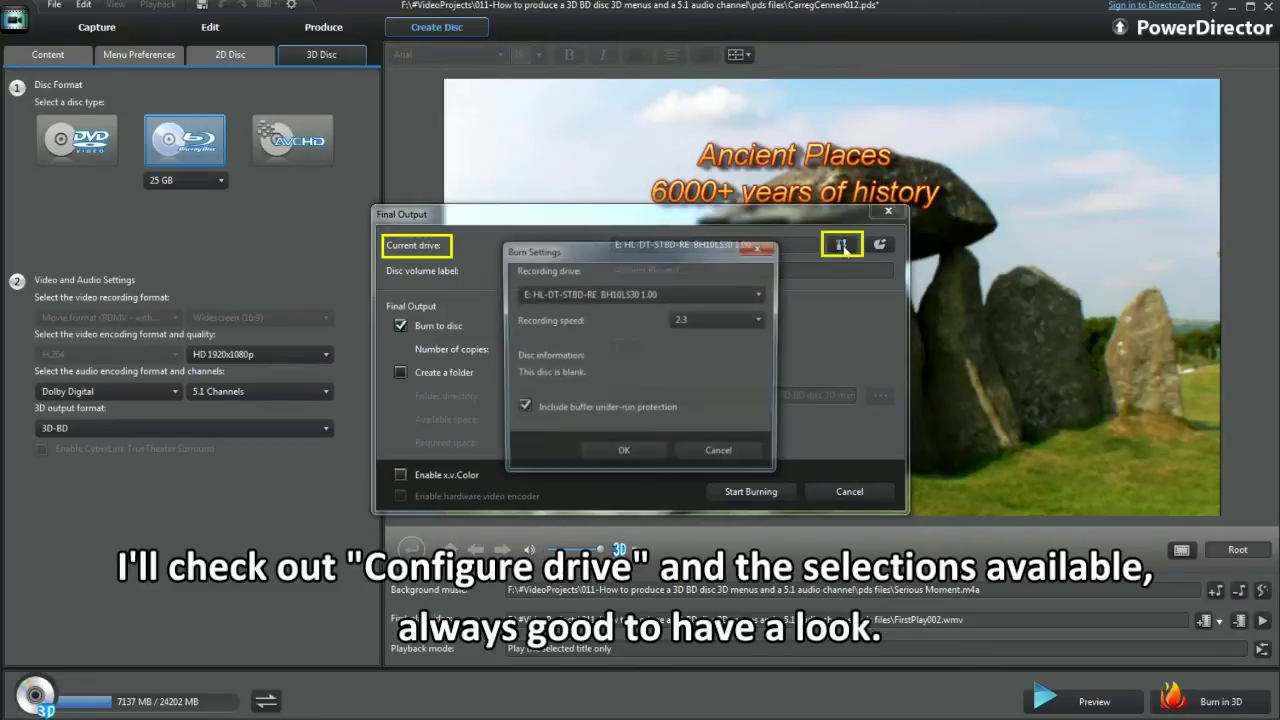
pyautogui.click(763, 296)
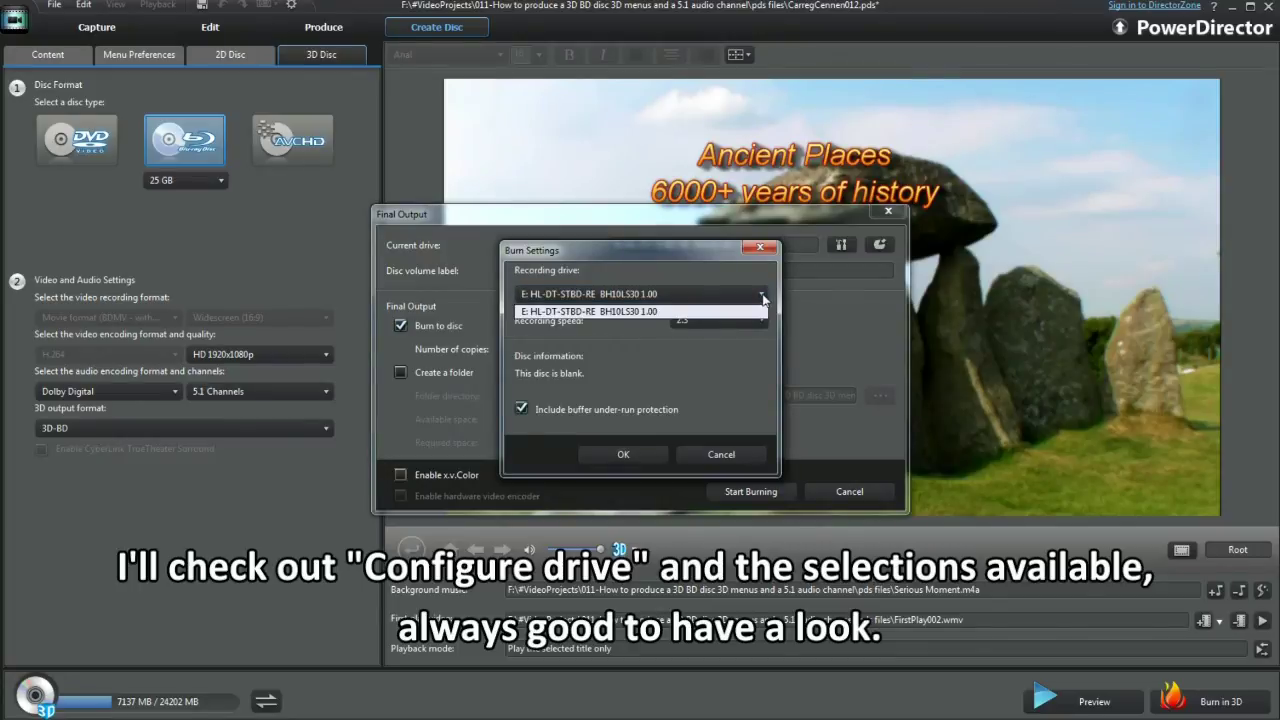
pyautogui.click(763, 297)
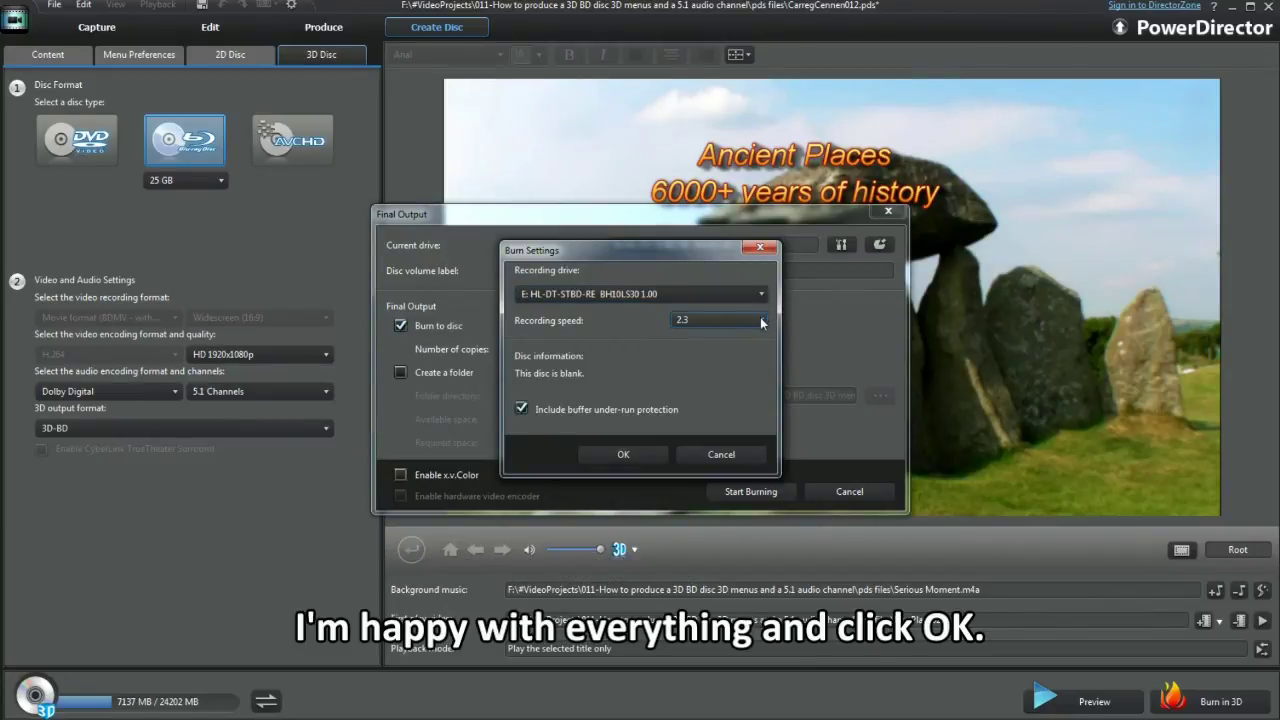
pyautogui.click(760, 320)
pyautogui.click(751, 363)
pyautogui.click(630, 454)
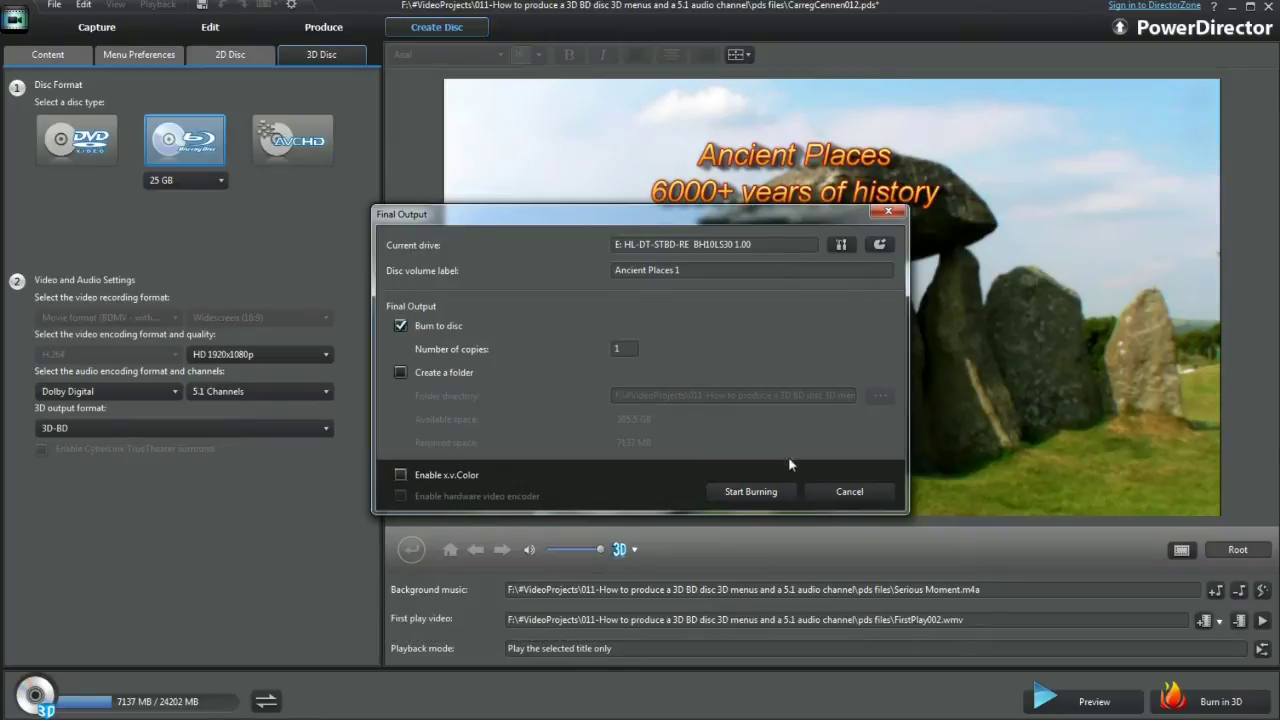
# Step: Burn the 3D Blu-ray disc, close Final Output, and view the BDMV folder contents
pyautogui.click(759, 493)
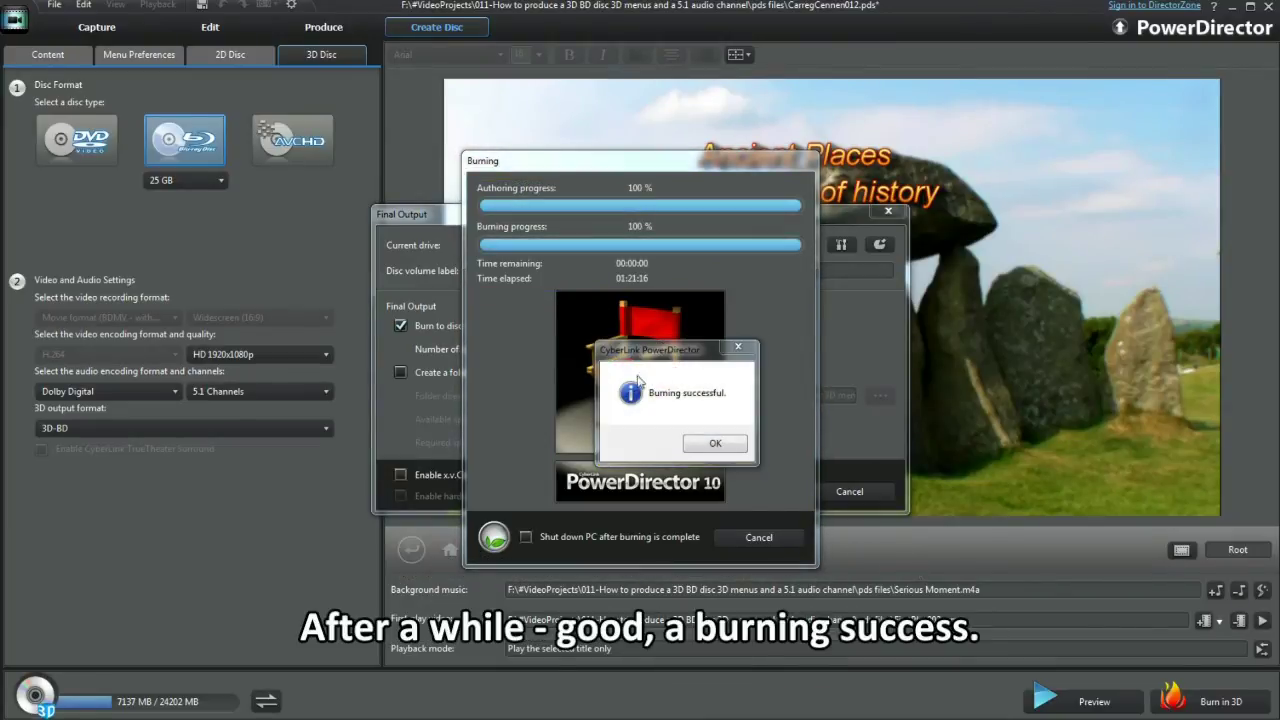
pyautogui.click(715, 443)
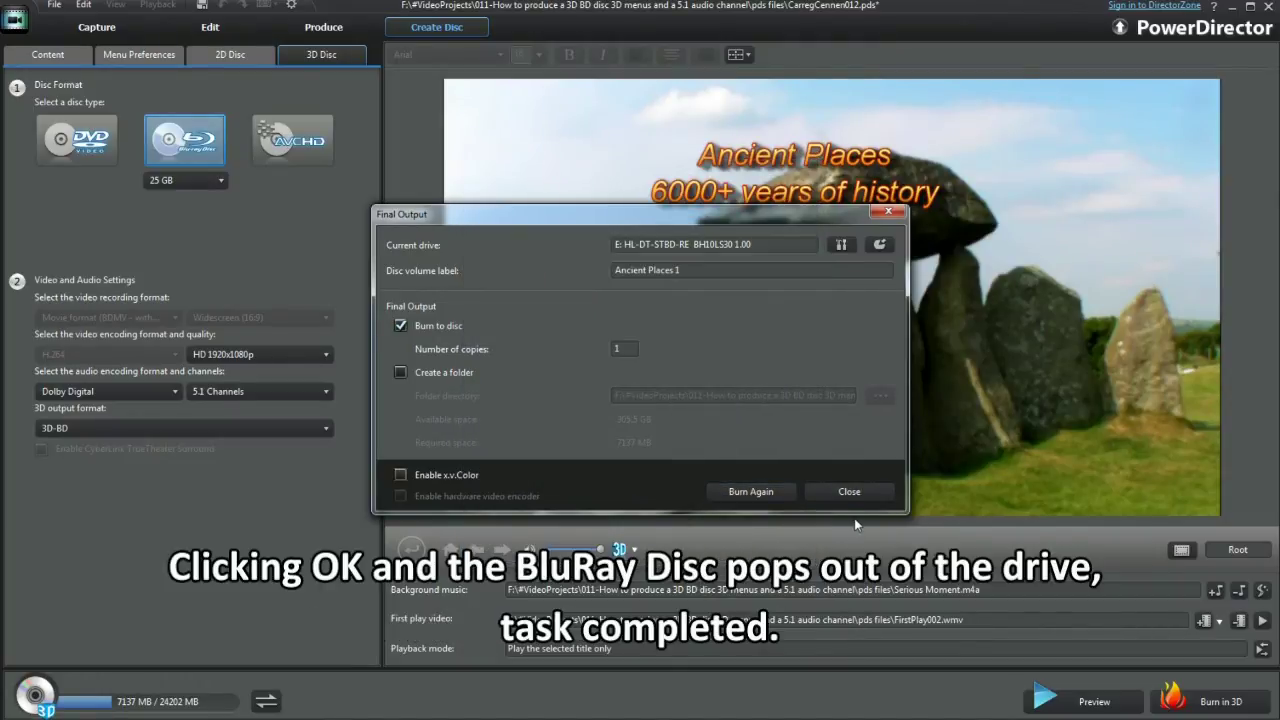
pyautogui.click(849, 492)
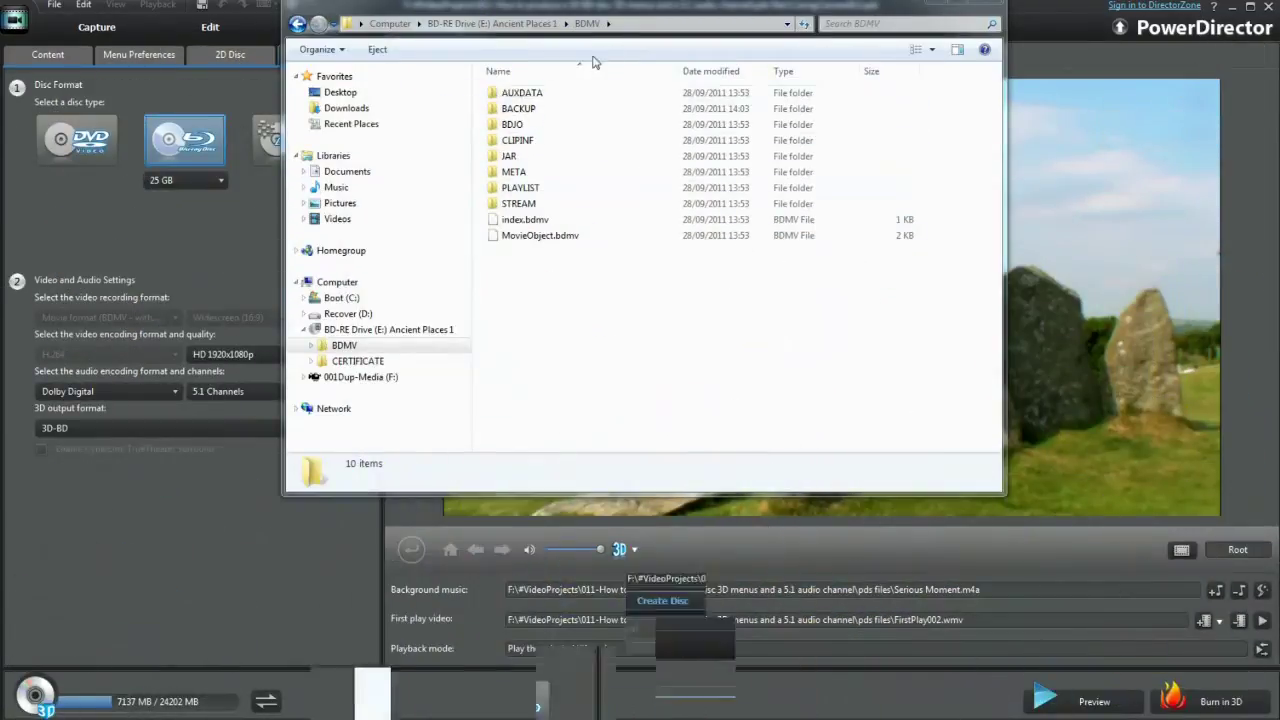
pyautogui.click(382, 345)
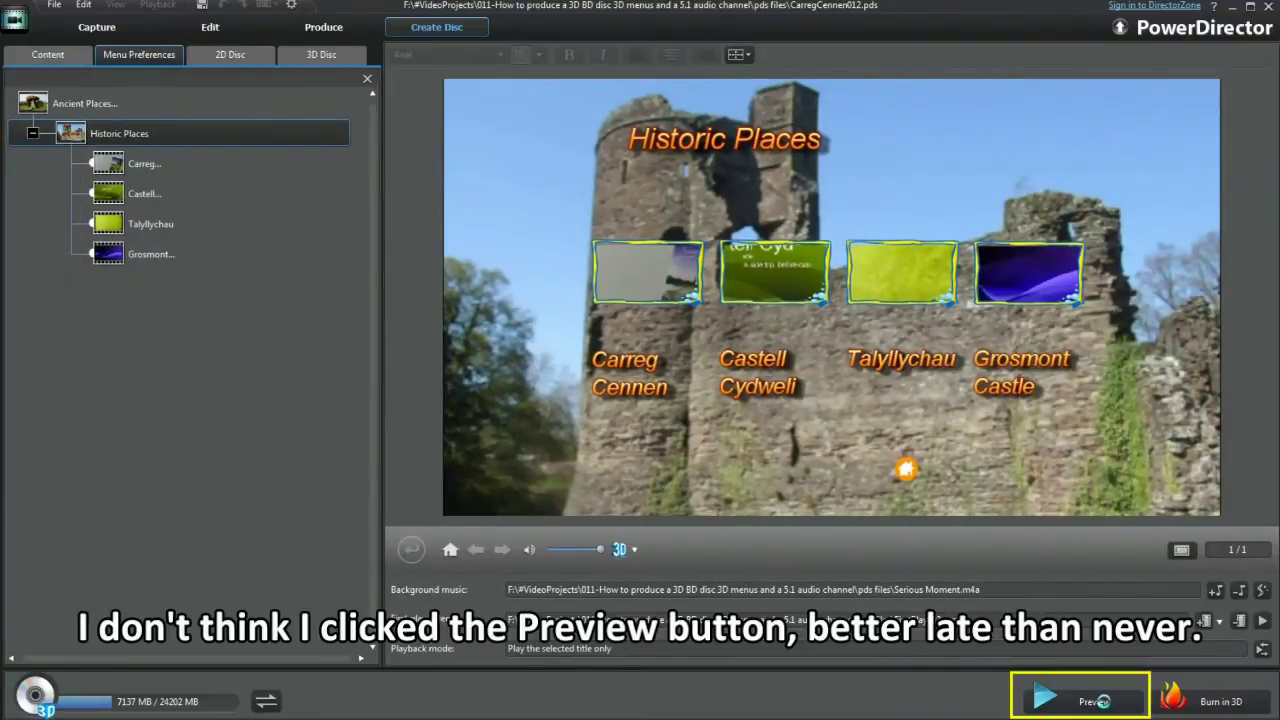
# Step: Preview the disc full-screen and go to the Historic Places scenes page from the main menu
pyautogui.click(1100, 701)
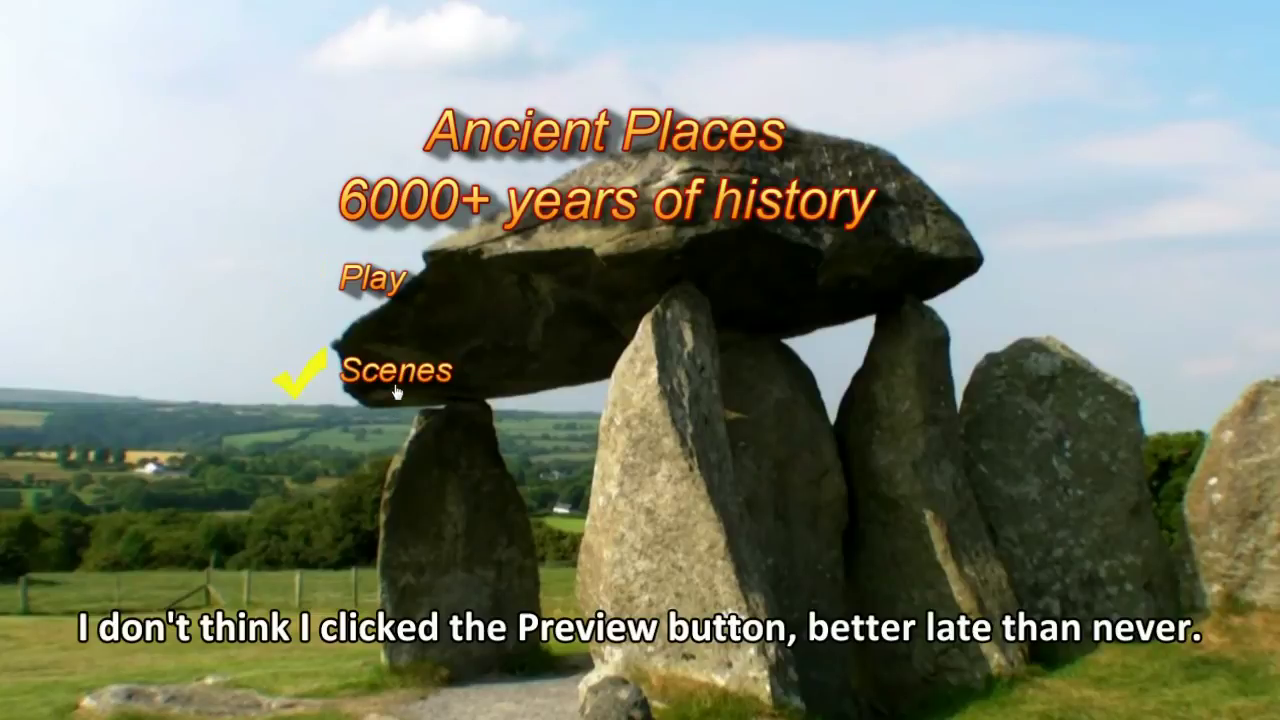
pyautogui.click(395, 392)
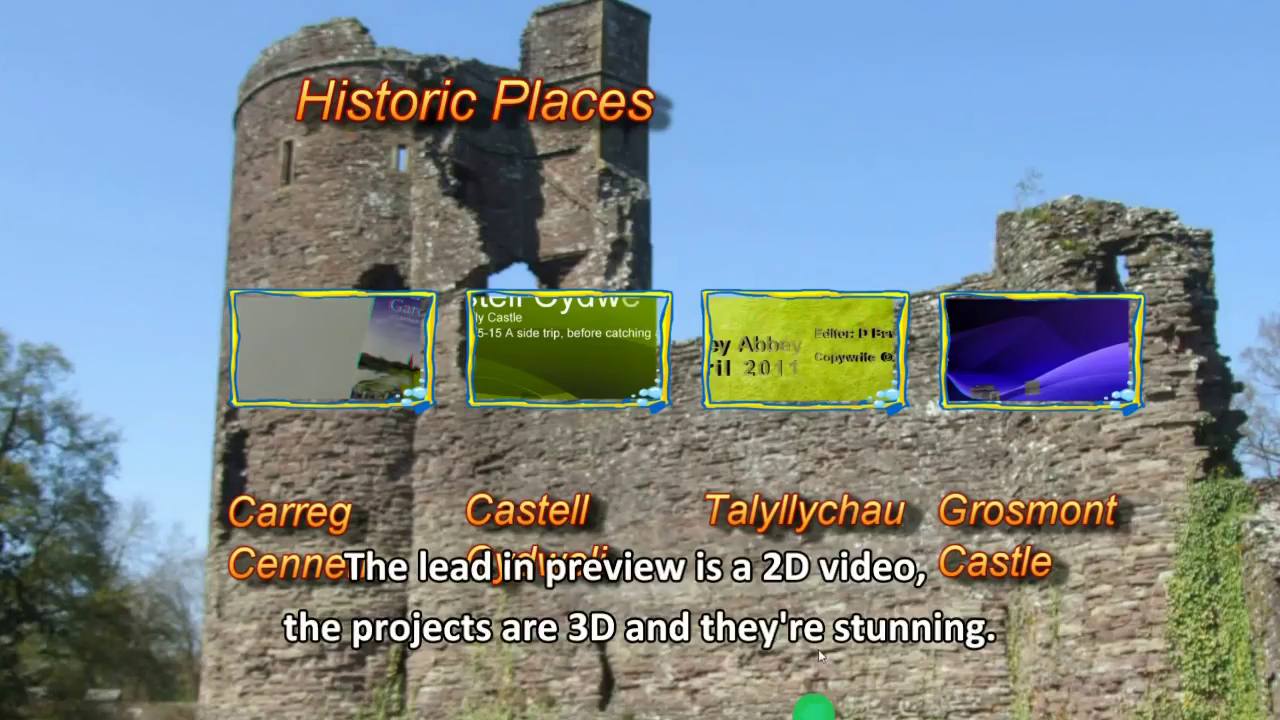